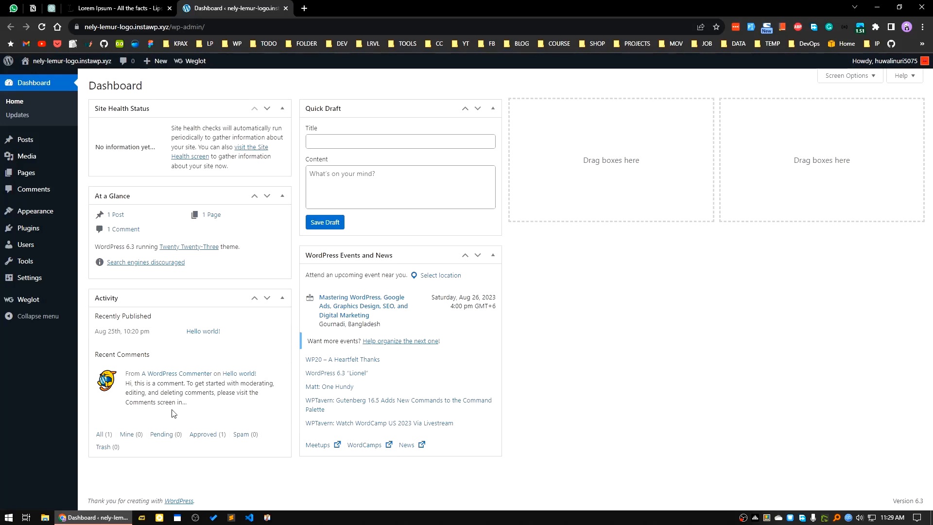
Search the plugin directory for "redirection" and install and activate the Redirection plugin that has 2+ million active installations
{"action": "mouse_move", "coordinate": [189, 390]}
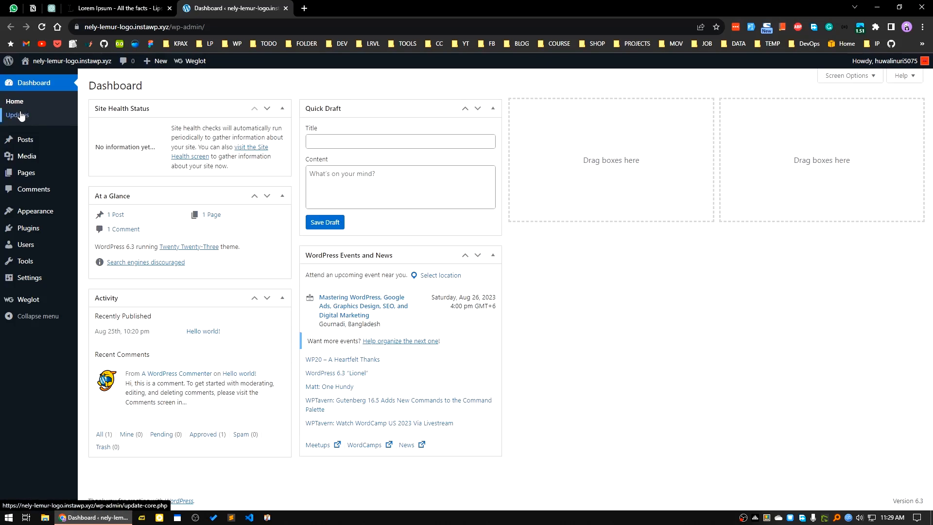
{"action": "left_click", "coordinate": [37, 237]}
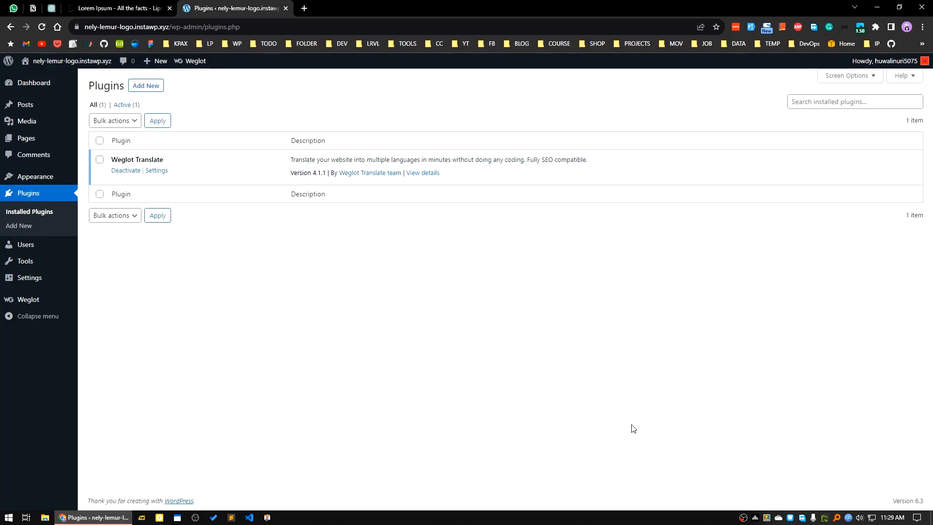
{"action": "left_click", "coordinate": [141, 94]}
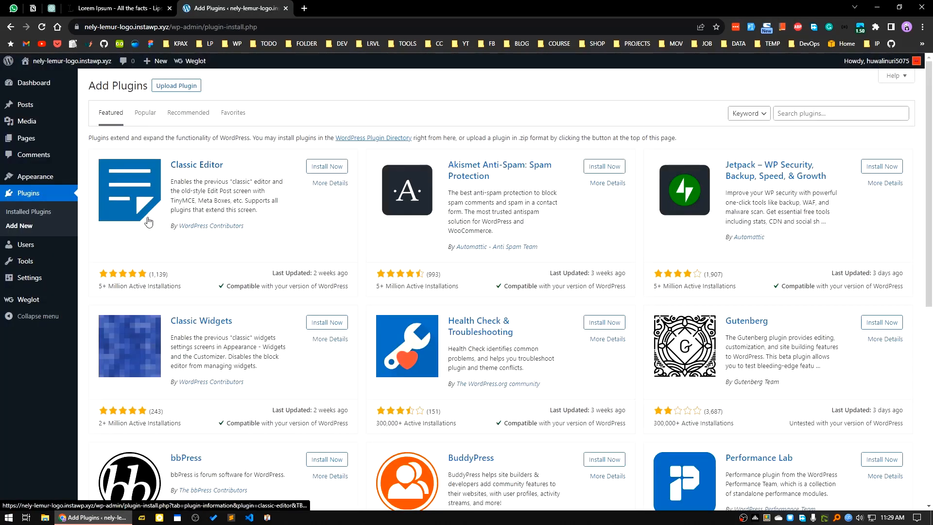
{"action": "scroll", "coordinate": [658, 381], "scroll_direction": "down", "scroll_amount": 5}
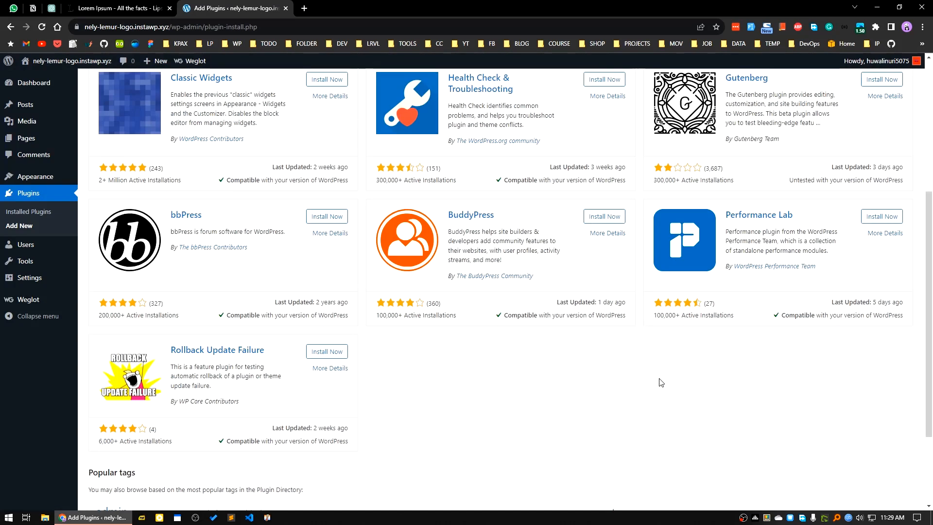
{"action": "scroll", "coordinate": [659, 380], "scroll_direction": "up", "scroll_amount": 5}
{"action": "left_click", "coordinate": [809, 114]}
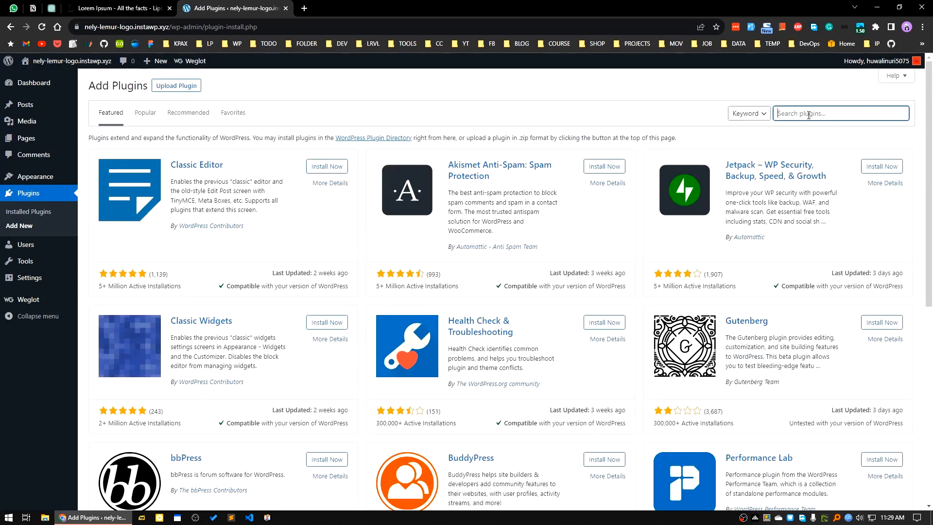
{"action": "type", "text": "redirection"}
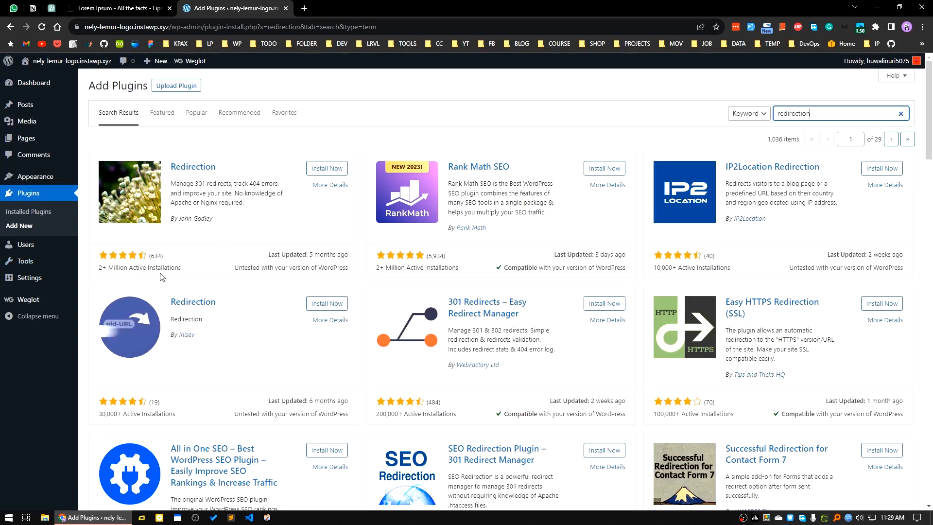
{"action": "left_click", "coordinate": [325, 168]}
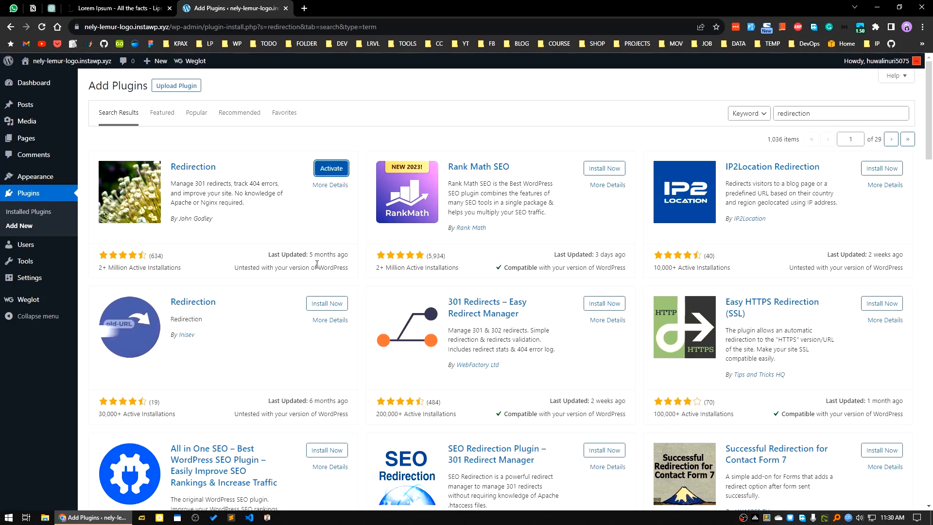
{"action": "left_click", "coordinate": [331, 168]}
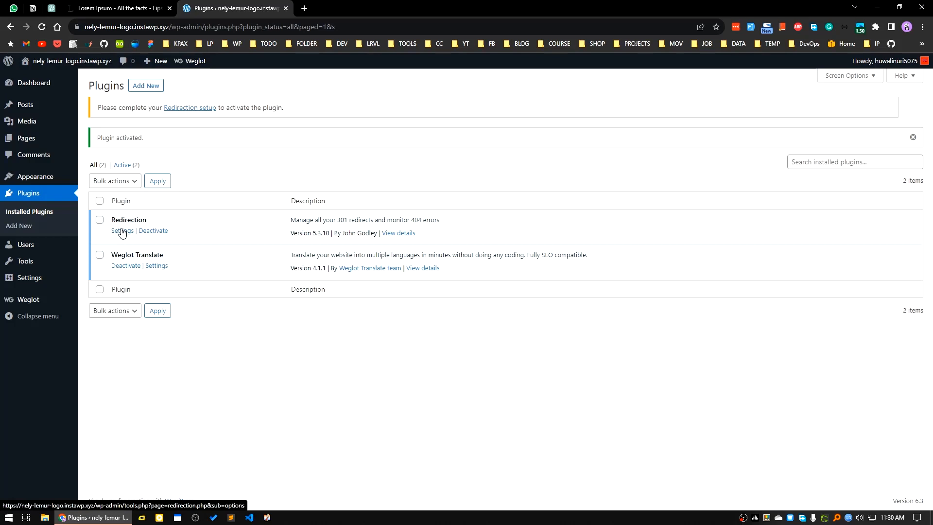
Open the Redirection plugin's welcome page and examine its example source URL
{"action": "mouse_move", "coordinate": [63, 279]}
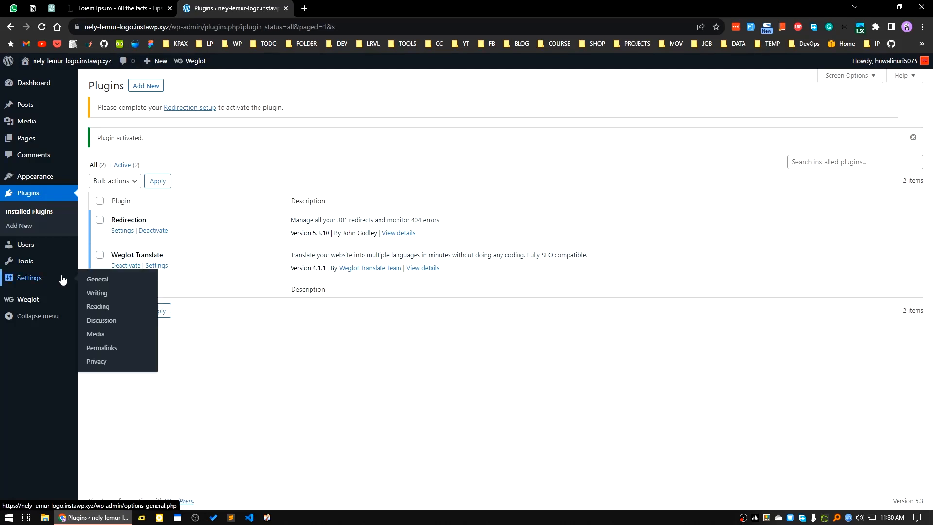
{"action": "mouse_move", "coordinate": [43, 180]}
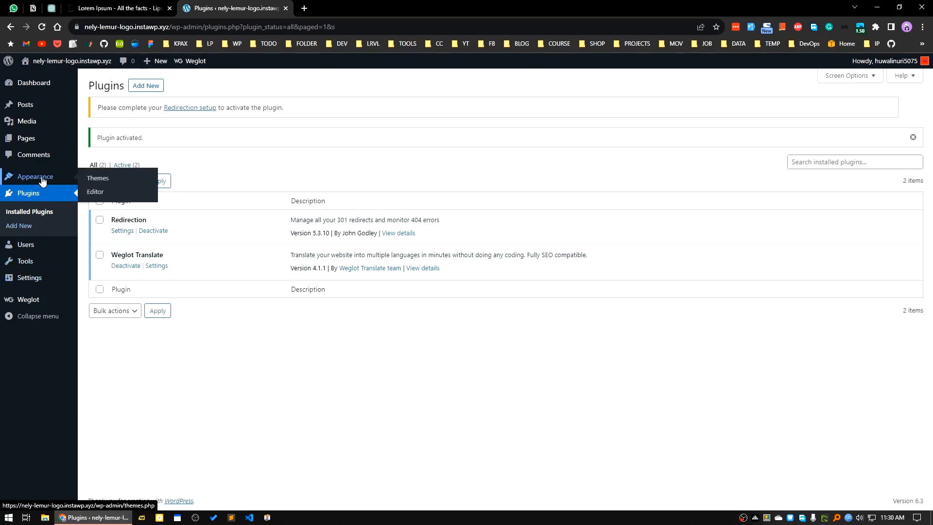
{"action": "mouse_move", "coordinate": [33, 262]}
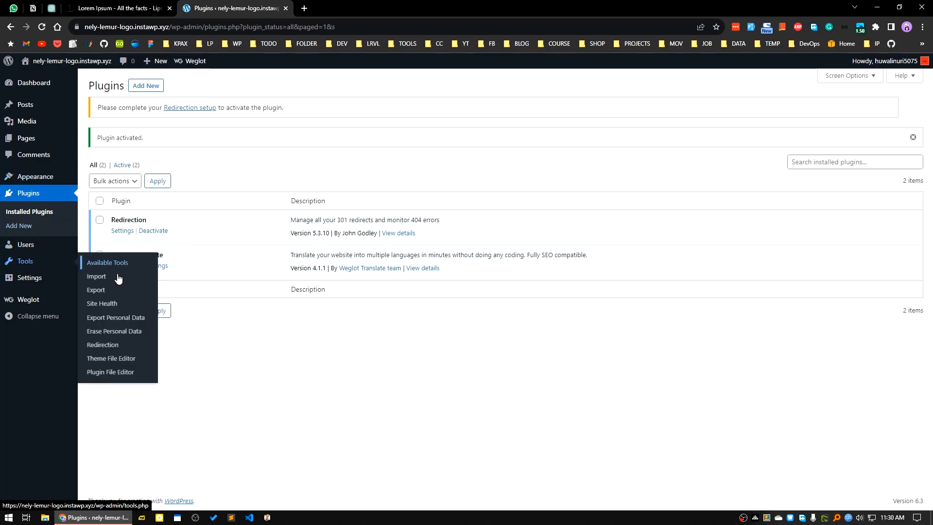
{"action": "left_click", "coordinate": [101, 346]}
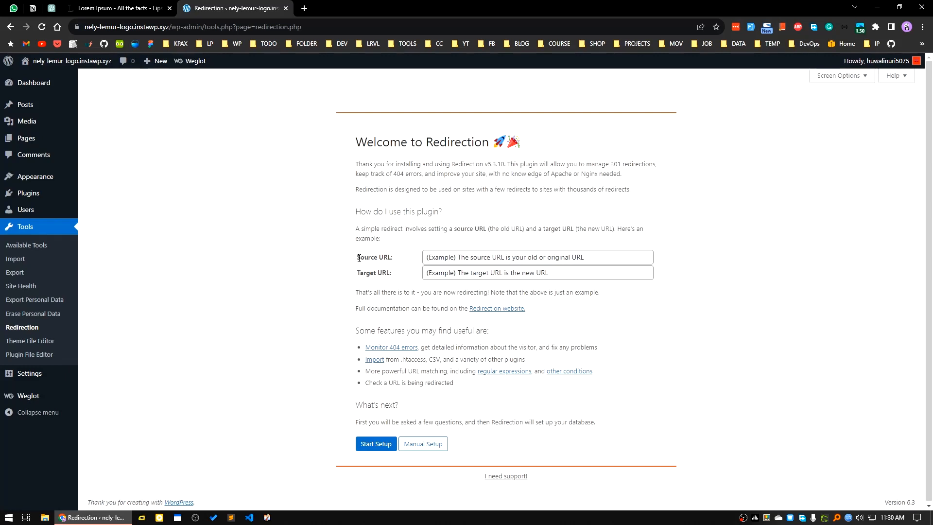
{"action": "left_click_drag", "start_coordinate": [358, 257], "coordinate": [405, 261]}
{"action": "left_click", "coordinate": [465, 256]}
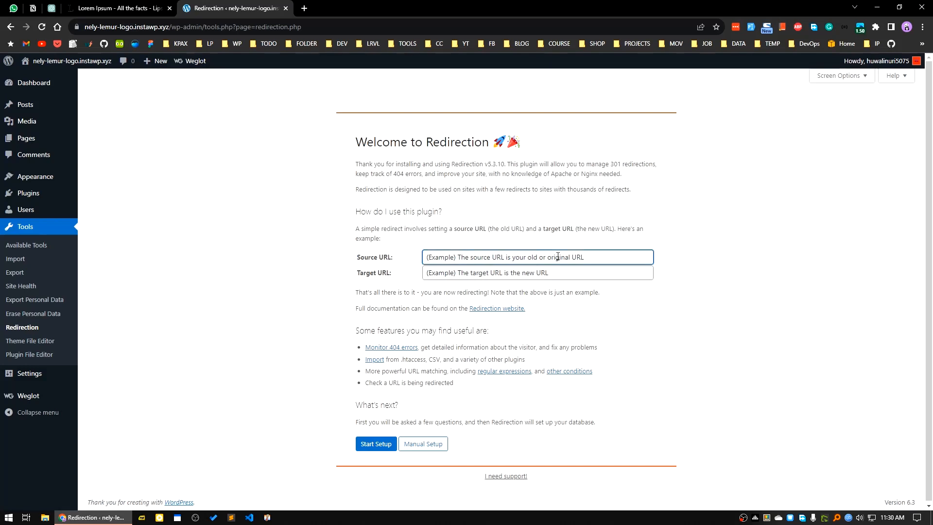
{"action": "left_click_drag", "start_coordinate": [597, 256], "coordinate": [415, 258]}
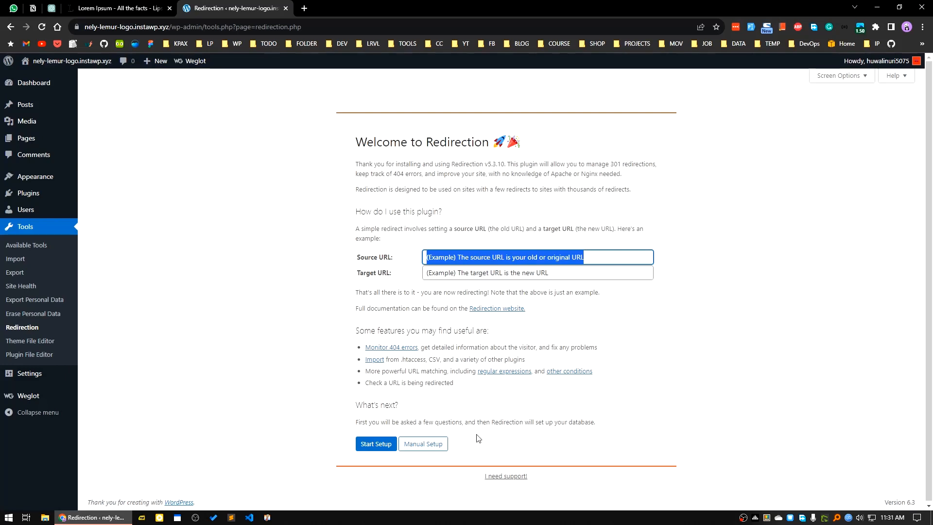
Start the Redirection setup and enable permalink monitoring, the log of redirects and 404 errors, and IP information storage
{"action": "left_click", "coordinate": [371, 445]}
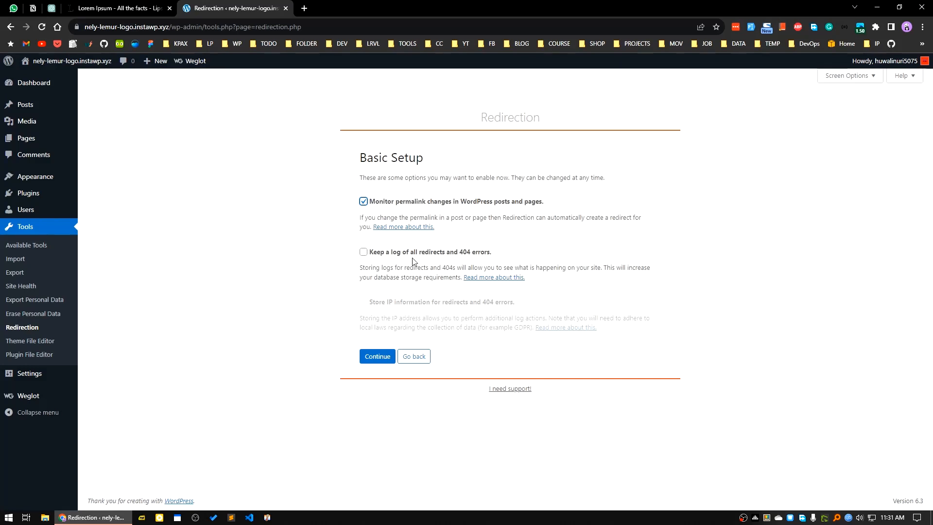
{"action": "left_click", "coordinate": [473, 257]}
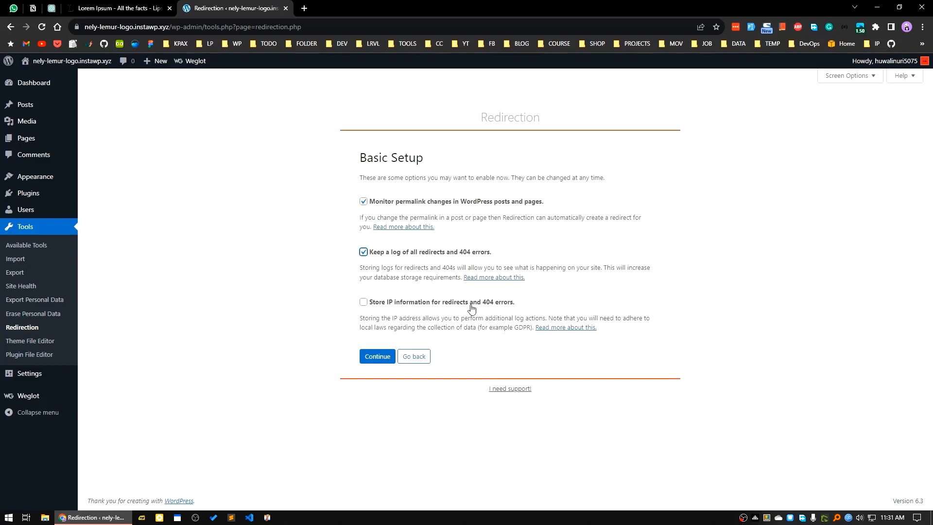
{"action": "left_click", "coordinate": [375, 305]}
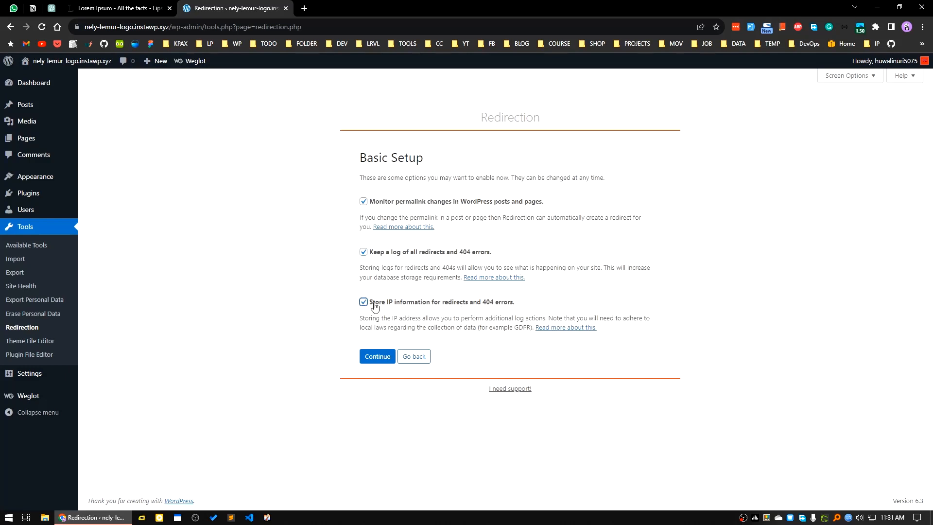
{"action": "left_click", "coordinate": [377, 357]}
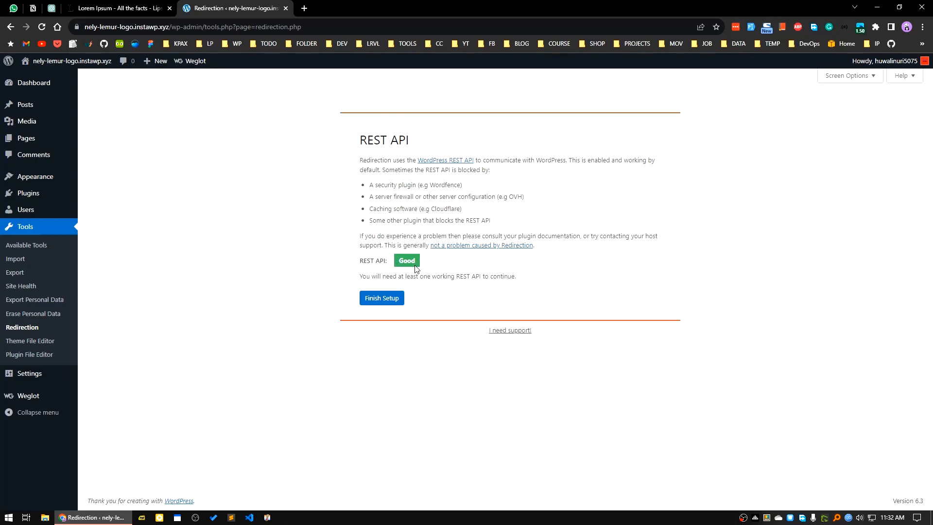
Finish the Redirection setup after the REST API check and continue to the redirects list
{"action": "left_click", "coordinate": [385, 299]}
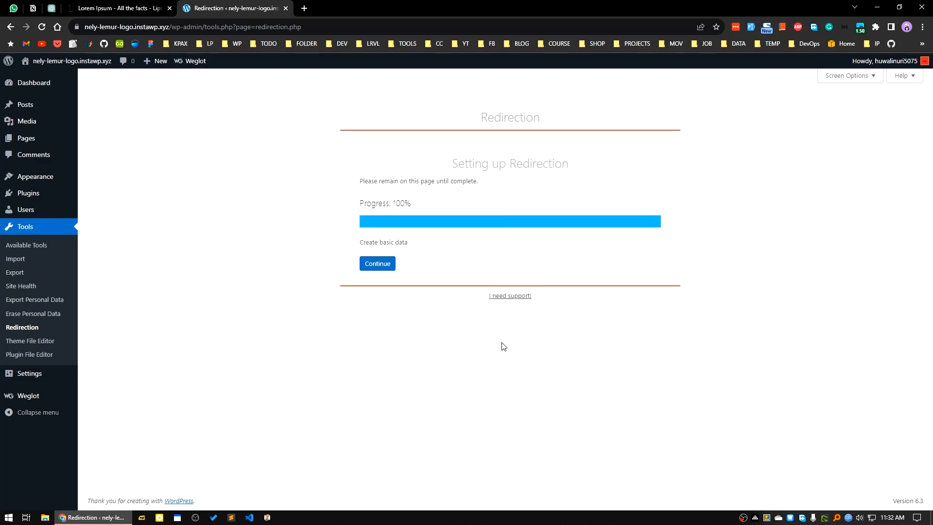
{"action": "left_click", "coordinate": [380, 264]}
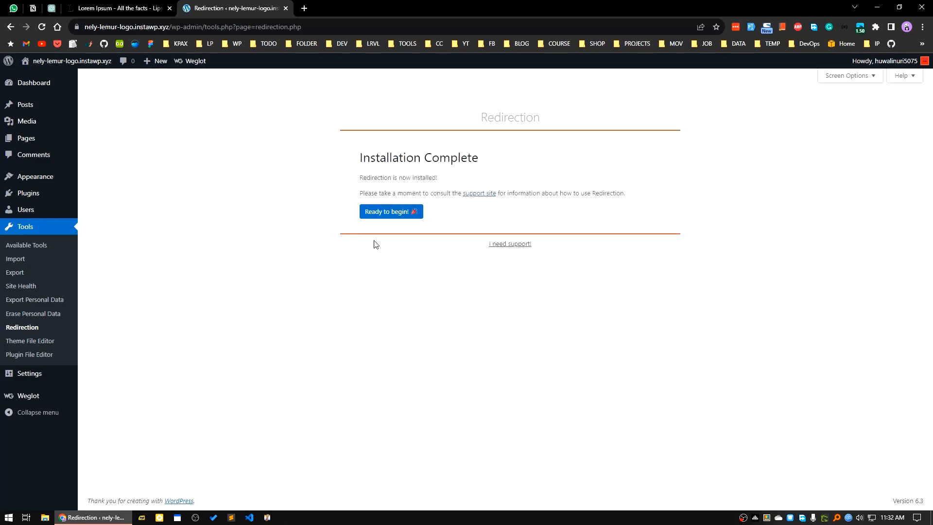
{"action": "left_click", "coordinate": [394, 211]}
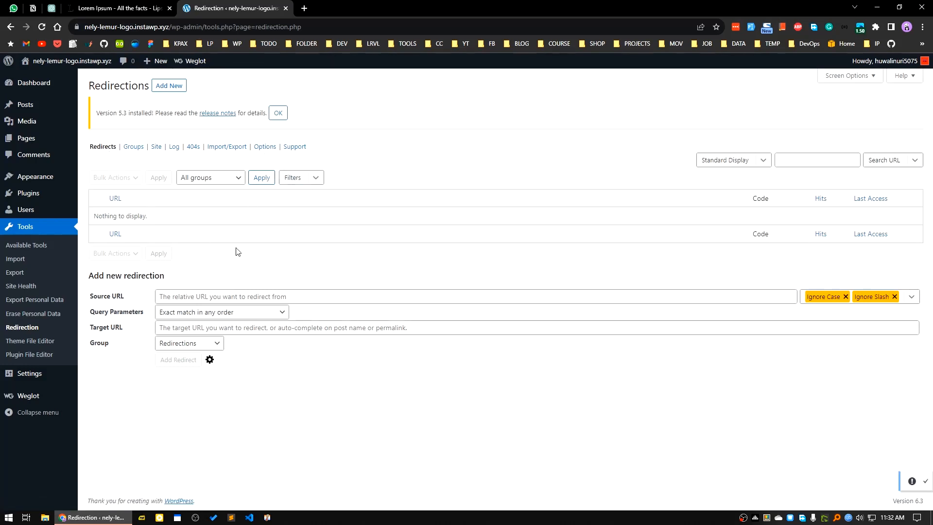
Look through Redirection's groups, log, site, 404s, import/export, options and support pages, and return to the redirects list
{"action": "left_click", "coordinate": [132, 146]}
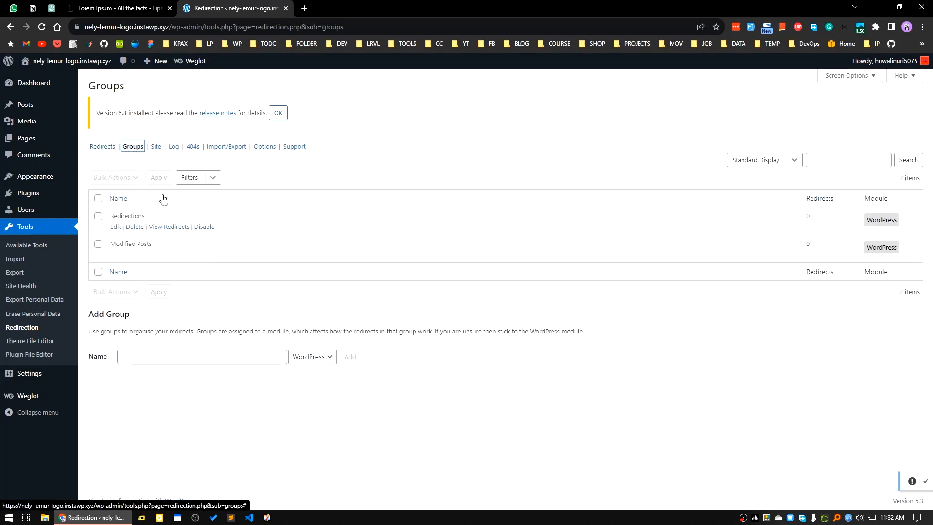
{"action": "left_click", "coordinate": [173, 147]}
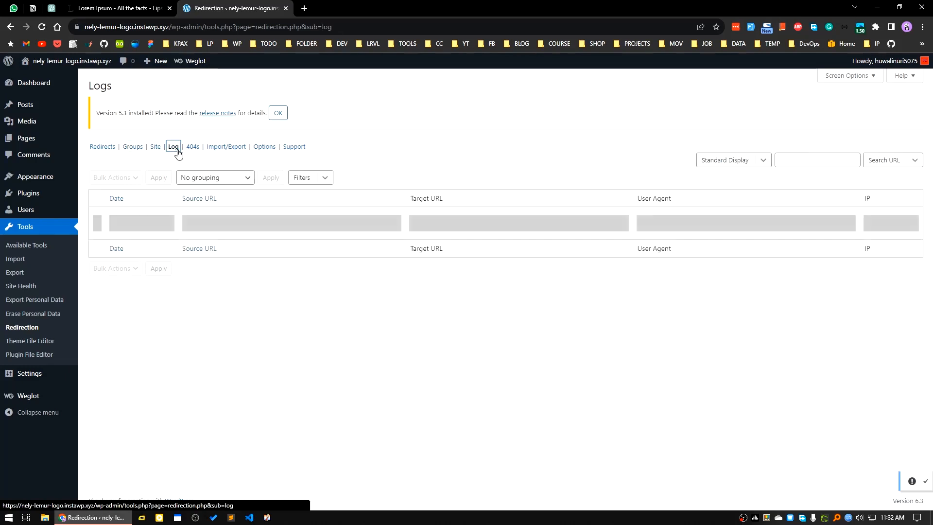
{"action": "left_click", "coordinate": [156, 147]}
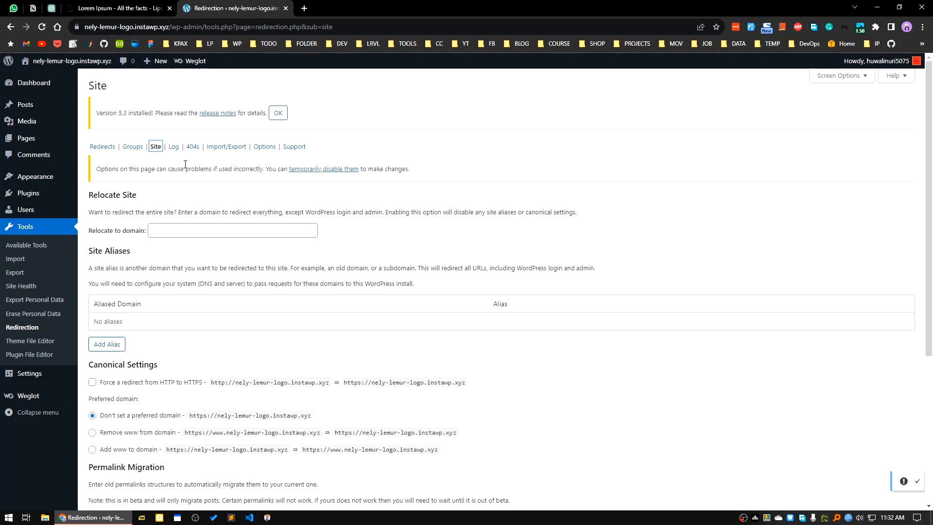
{"action": "left_click", "coordinate": [192, 148]}
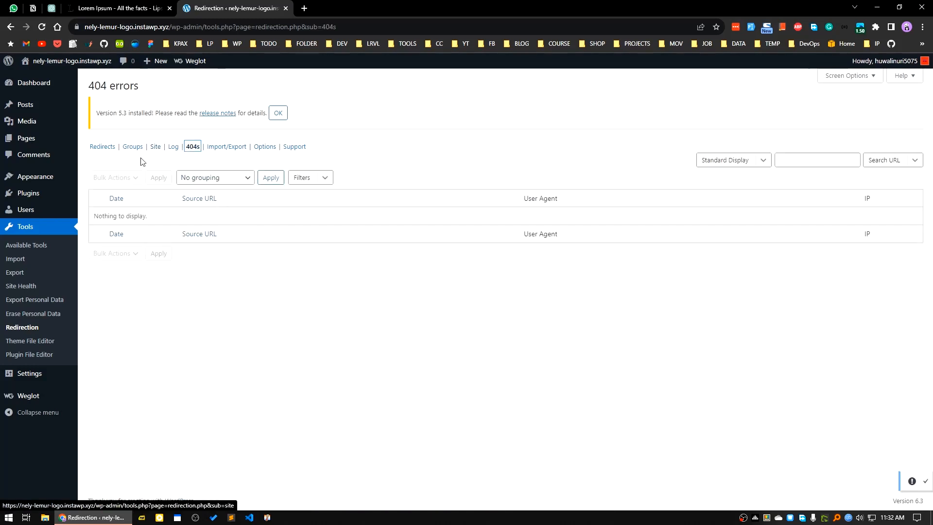
{"action": "left_click", "coordinate": [223, 149]}
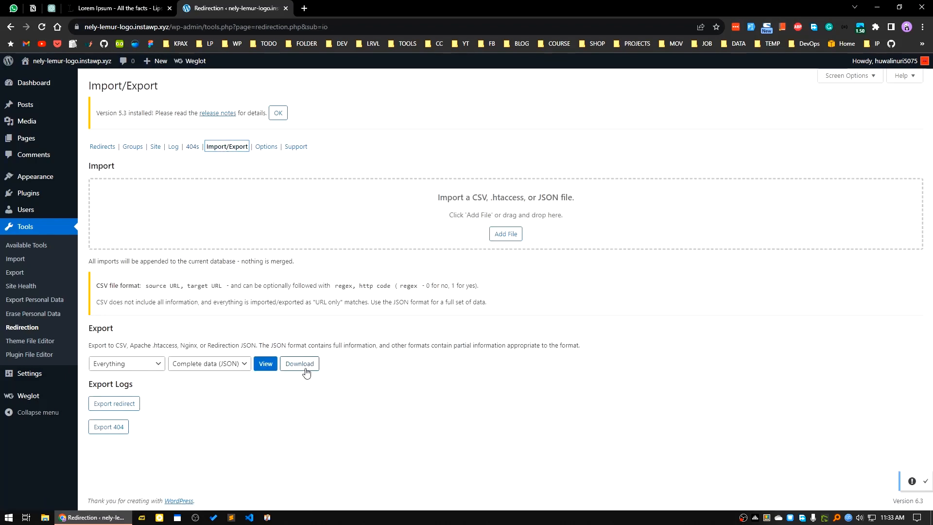
{"action": "left_click", "coordinate": [264, 147]}
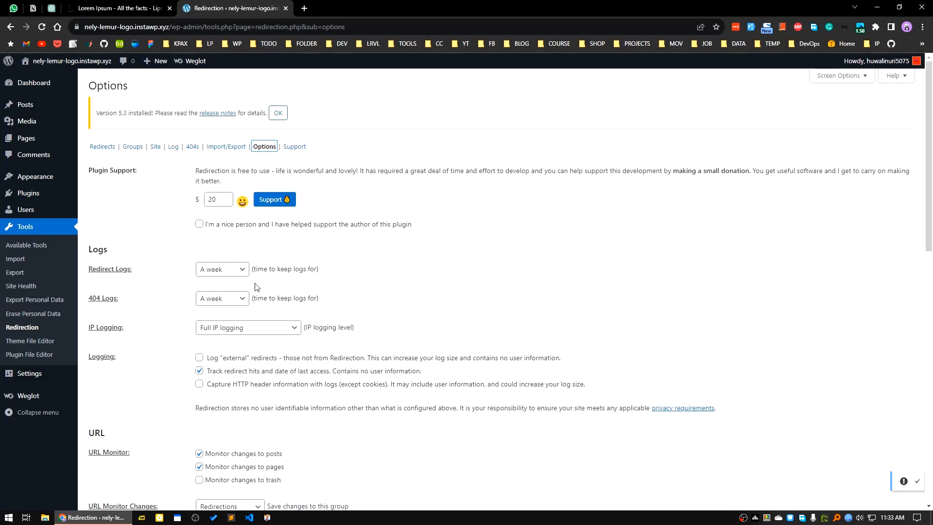
{"action": "scroll", "coordinate": [183, 466], "scroll_direction": "down", "scroll_amount": 5}
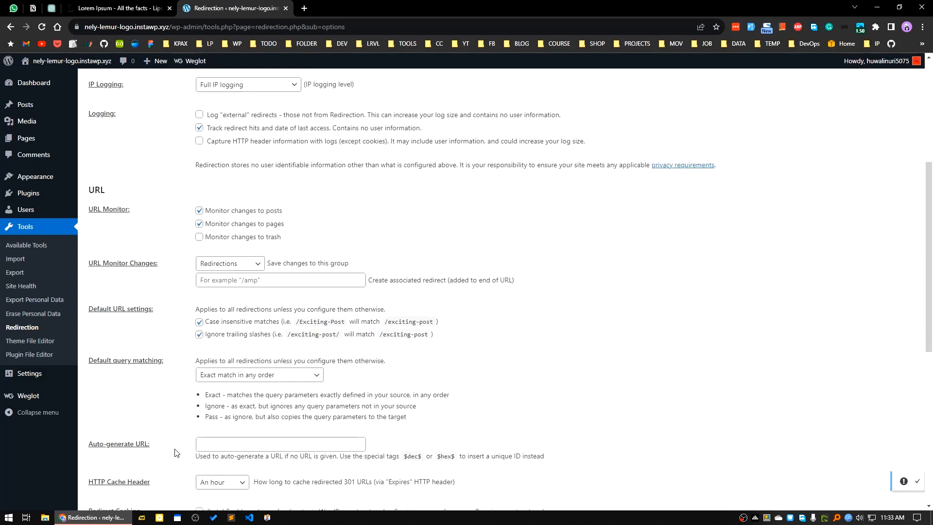
{"action": "scroll", "coordinate": [273, 444], "scroll_direction": "up", "scroll_amount": 5}
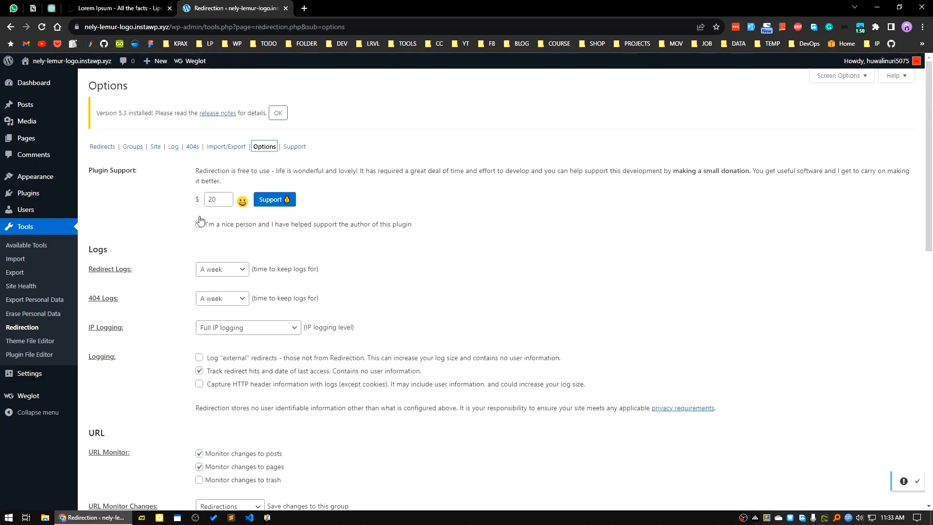
{"action": "left_click", "coordinate": [293, 146]}
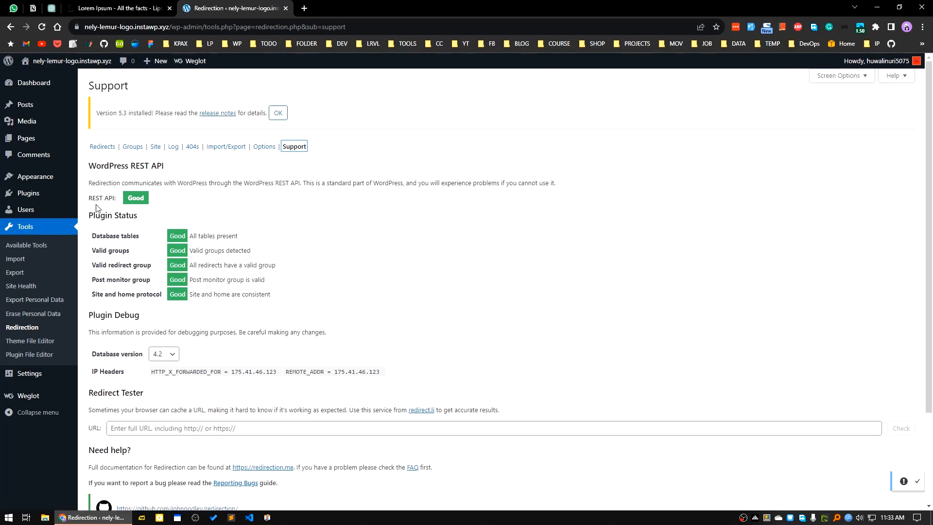
{"action": "left_click", "coordinate": [103, 147]}
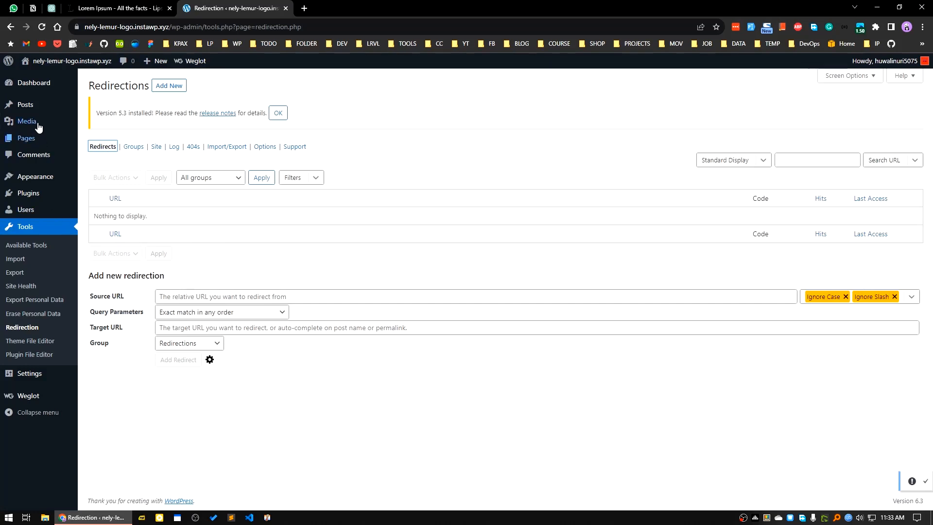
Open the list of all posts in a new browser tab and start a new post
{"action": "mouse_move", "coordinate": [28, 110]}
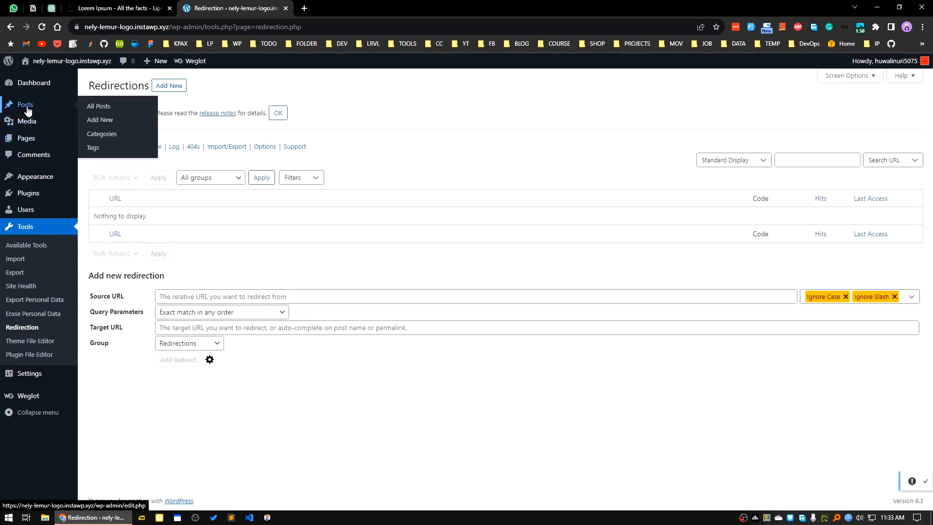
{"action": "middle_click", "coordinate": [90, 107]}
{"action": "left_click", "coordinate": [323, 8]}
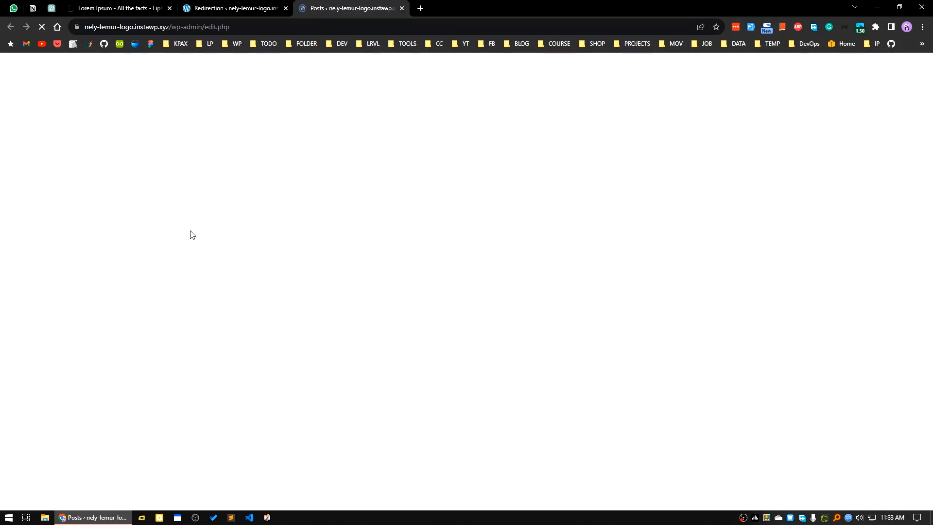
{"action": "mouse_move", "coordinate": [138, 161]}
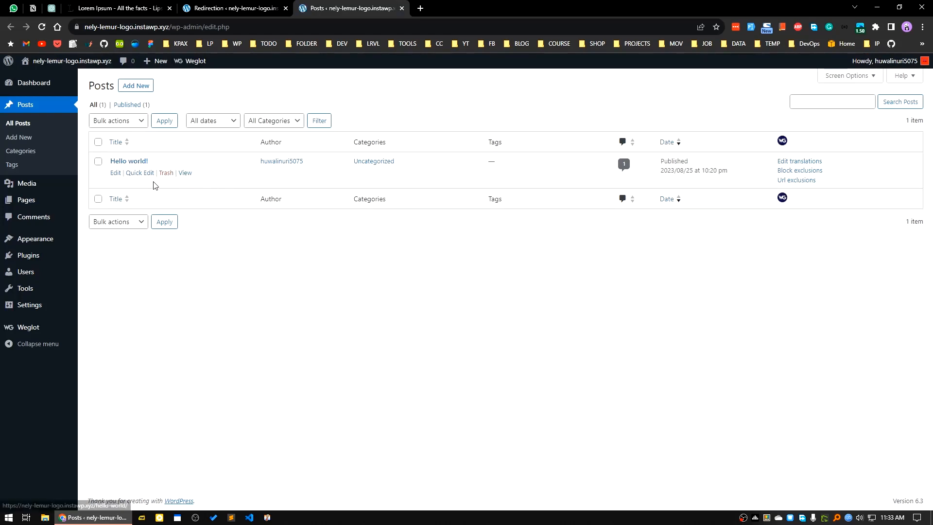
{"action": "left_click", "coordinate": [137, 88]}
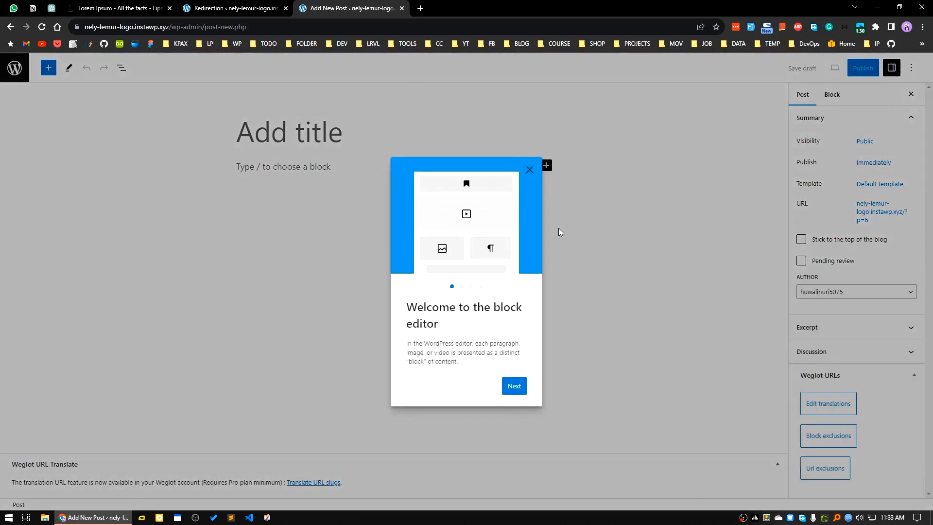
Dismiss the block editor welcome guide and title the new post "Redirection Test"
{"action": "left_click", "coordinate": [529, 169]}
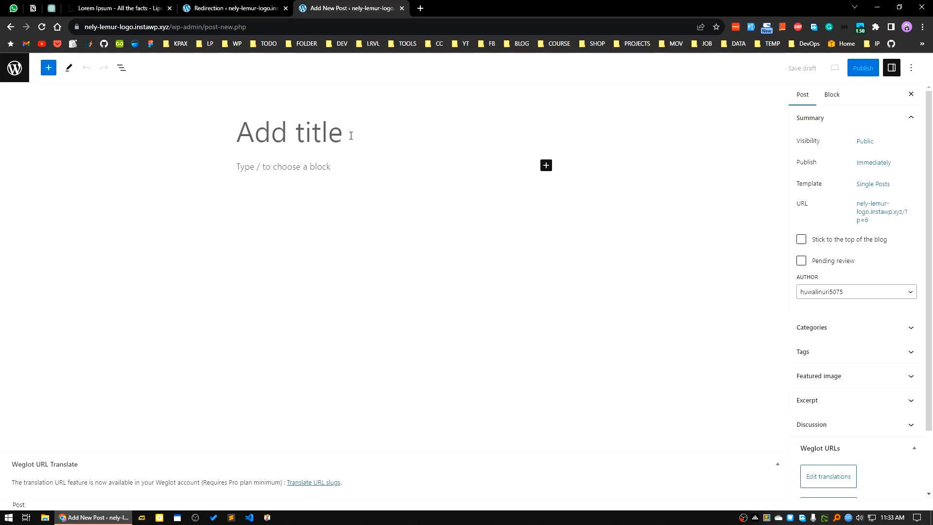
{"action": "type", "text": "Red"}
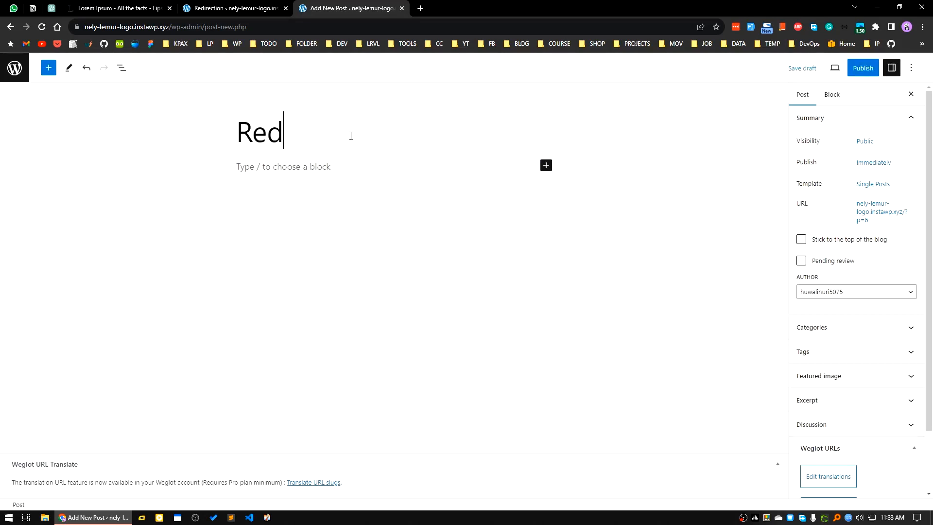
{"action": "type", "text": "ireection Tewst"}
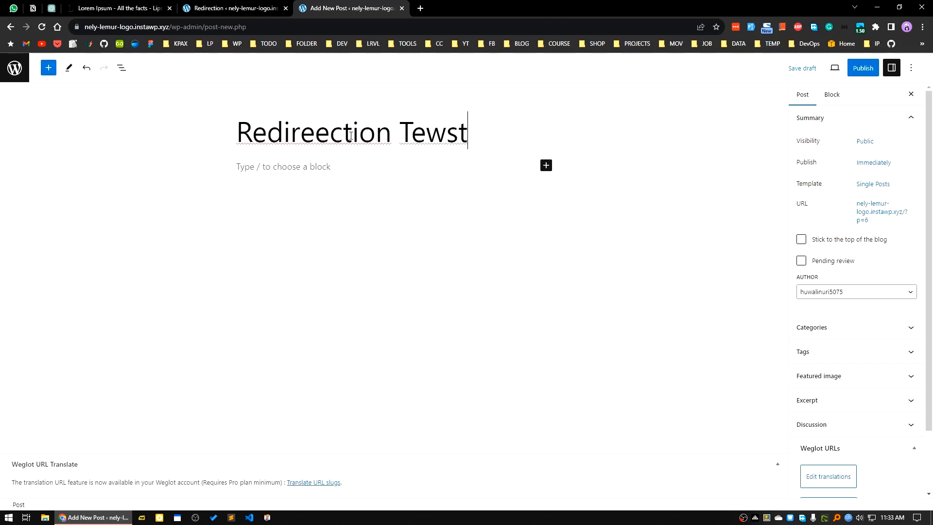
{"action": "key", "text": "BackSpace"}
{"action": "key", "text": "BackSpace"}
{"action": "key", "text": "BackSpace"}
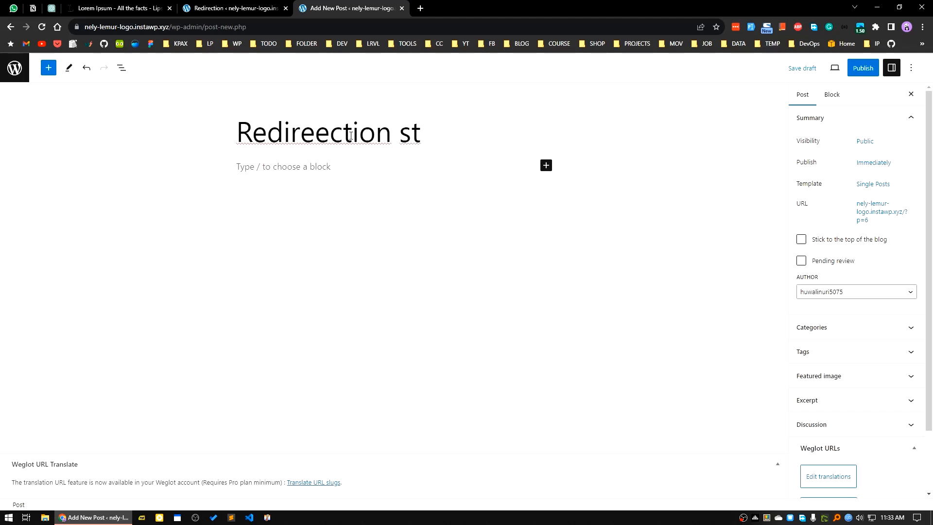
{"action": "type", "text": "Te"}
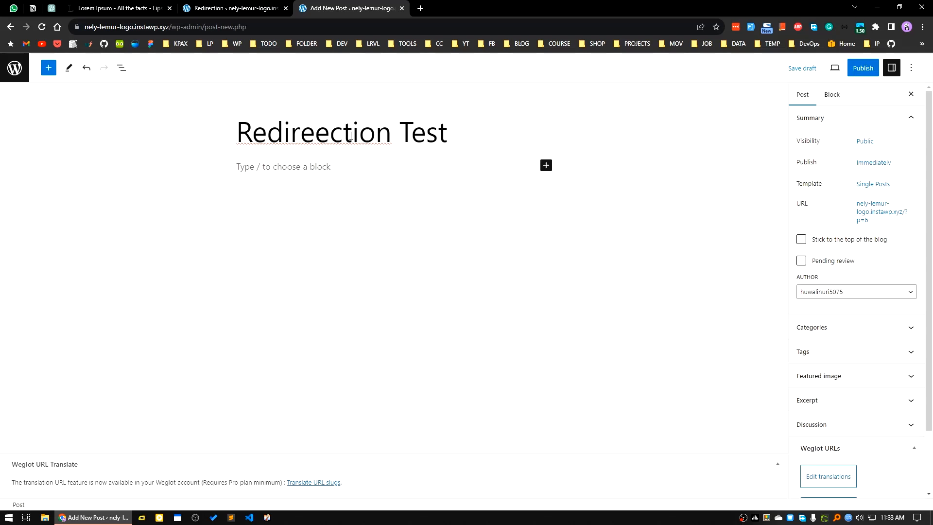
{"action": "right_click", "coordinate": [287, 130]}
{"action": "left_click", "coordinate": [313, 138]}
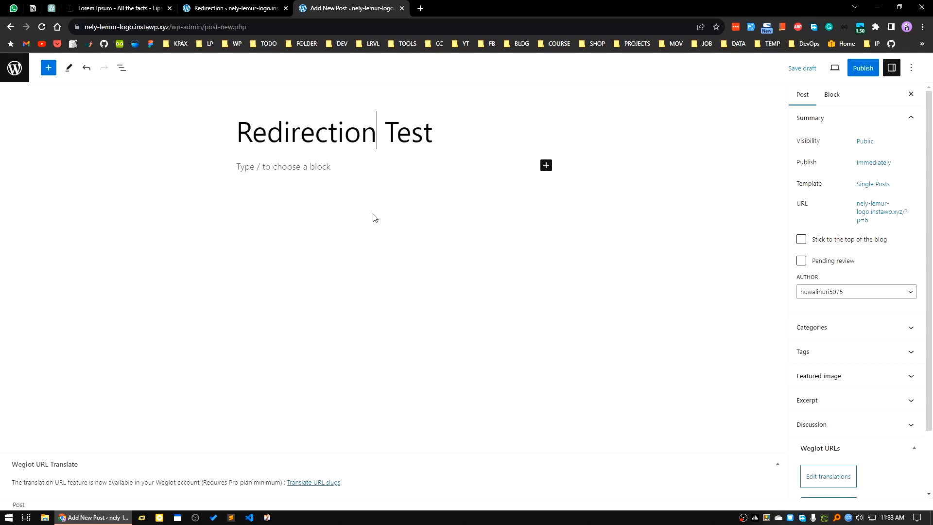
Copy the "What is Lorem Ipsum?" paragraph from lipsum.com and paste it twice into the post body
{"action": "left_click", "coordinate": [374, 217]}
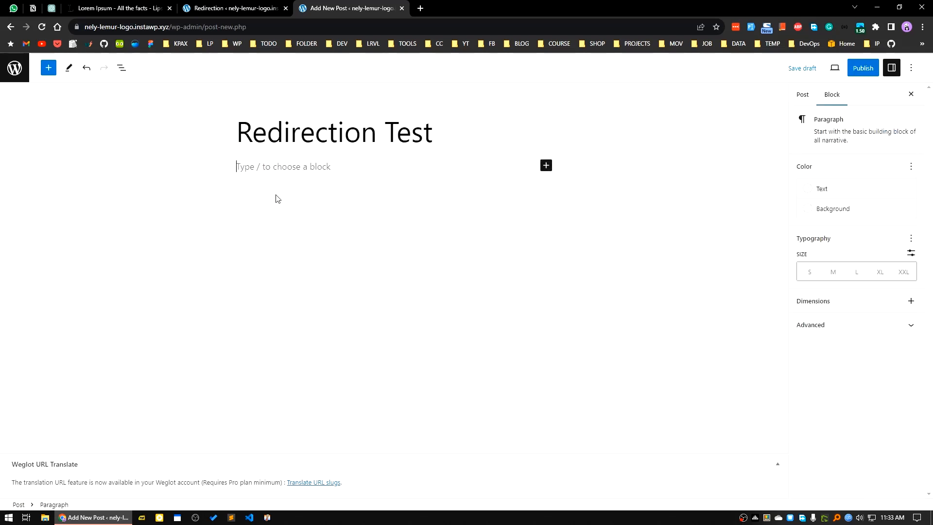
{"action": "left_click", "coordinate": [117, 8]}
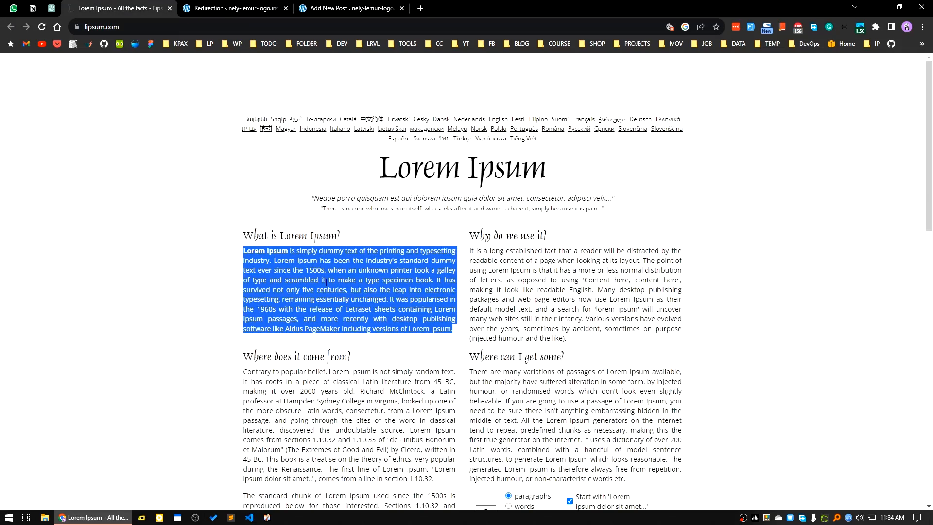
{"action": "right_click", "coordinate": [325, 279]}
{"action": "left_click", "coordinate": [340, 291]}
{"action": "left_click", "coordinate": [333, 6]}
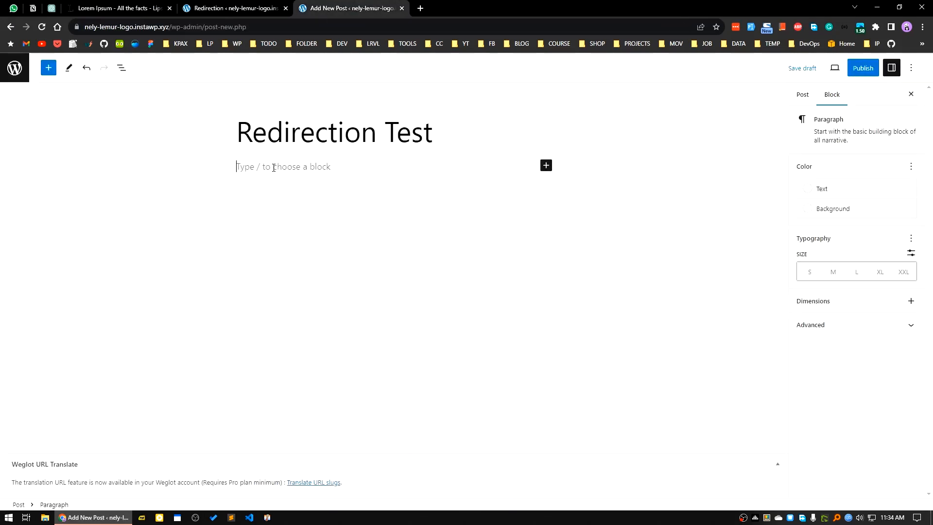
{"action": "type", "text": "Lorem Ipsum is simply dummy text of the printing and typesetting industry. Lorem Ipsum has been the industry's standard dummy text ever since the 1500s, when an unknown printer took a galley of type and scrambled it to make a type specimen book. It has survived not only five centuries, but also the leap into electronic typesetting, remaining essentially unchanged. It was popularised in the 1960s with the release of Letraset sheets containing Lorem Ipsum passages, and more recently with desktop publishing software like Aldus PageMaker including versions of Lorem Ipsum."}
{"action": "key", "text": "Return"}
{"action": "key", "text": "Return"}
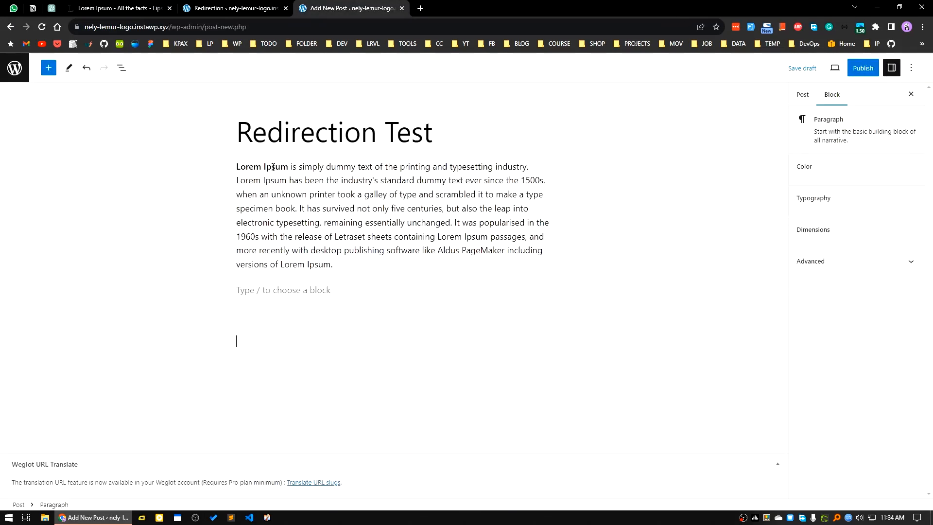
{"action": "type", "text": "Lorem Ipsum is simply dummy text of the printing and typesetting industry. Lorem Ipsum has been the industry's standard dummy text ever since the 1500s, when an unknown printer took a galley of type and scrambled it to make a type specimen book. It has survived not only five centuries, but also the leap into electronic typesetting, remaining essentially unchanged. It was popularised in the 1960s with the release of Letraset sheets containing Lorem Ipsum passages, and more recently with desktop publishing software like Aldus PageMaker including versions of Lorem Ipsum."}
Publish the Redirection Test post
{"action": "right_click", "coordinate": [273, 167]}
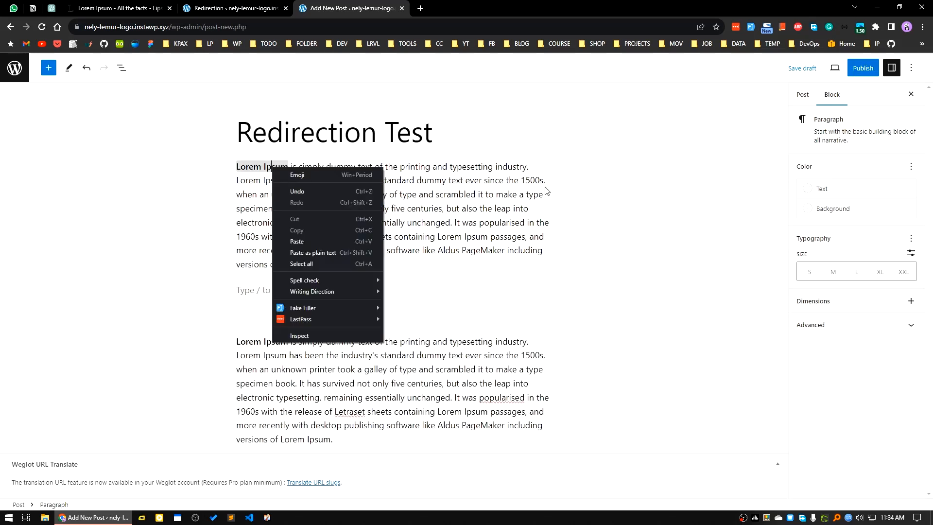
{"action": "left_click", "coordinate": [542, 282]}
{"action": "left_click", "coordinate": [869, 68]}
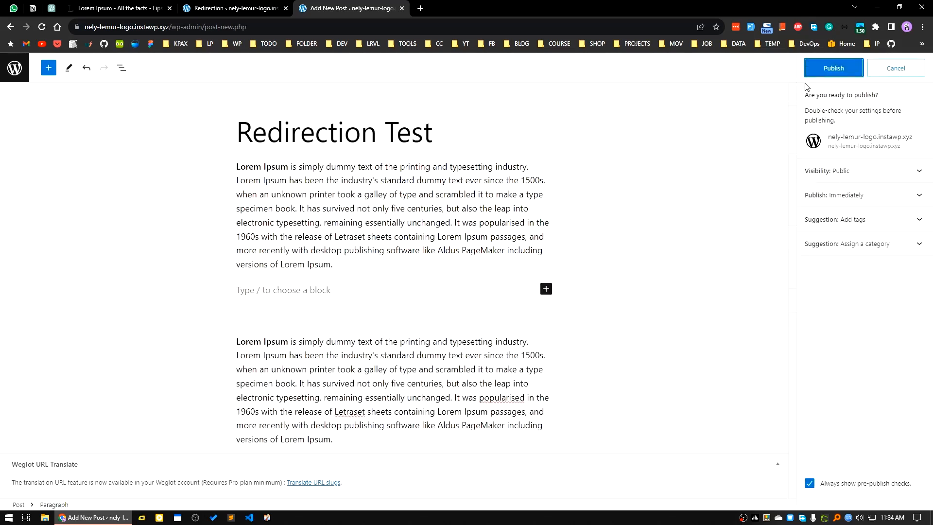
{"action": "left_click", "coordinate": [829, 69]}
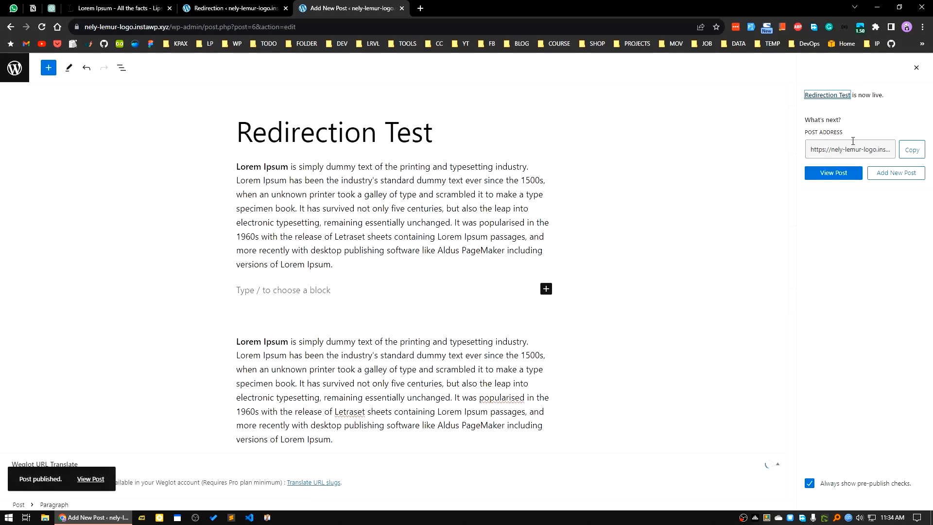
Return to the Redirection page and open the list of all posts from there in a new browser tab
{"action": "left_click", "coordinate": [227, 4]}
{"action": "left_click", "coordinate": [131, 3]}
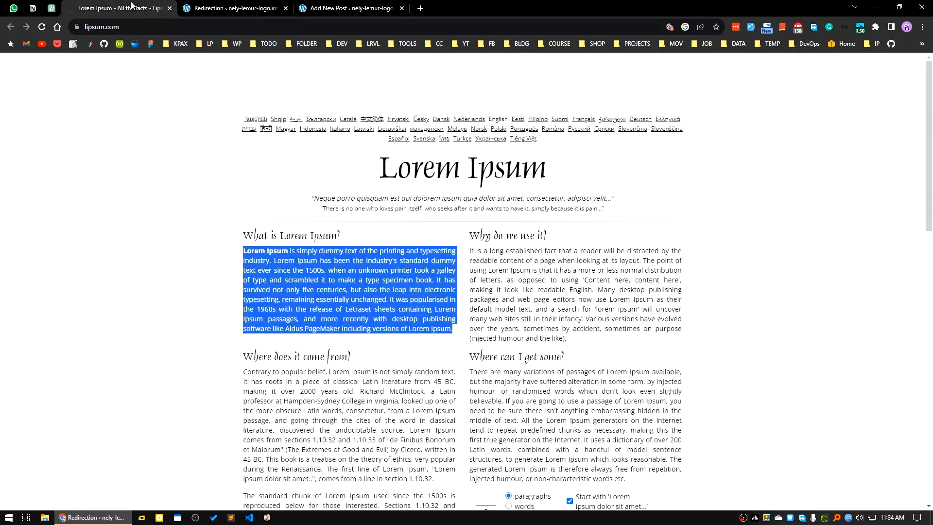
{"action": "left_click", "coordinate": [184, 4]}
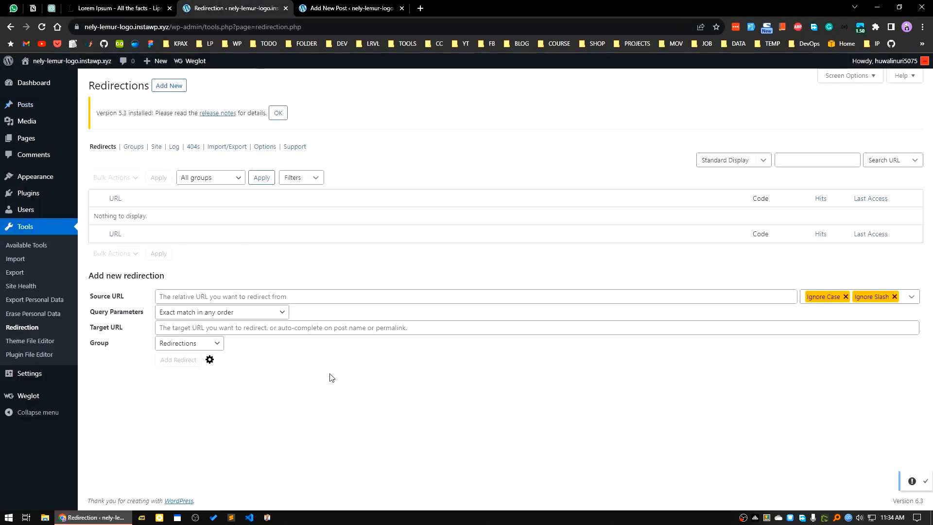
{"action": "left_click", "coordinate": [362, 6]}
{"action": "left_click", "coordinate": [275, 4]}
{"action": "mouse_move", "coordinate": [27, 104]}
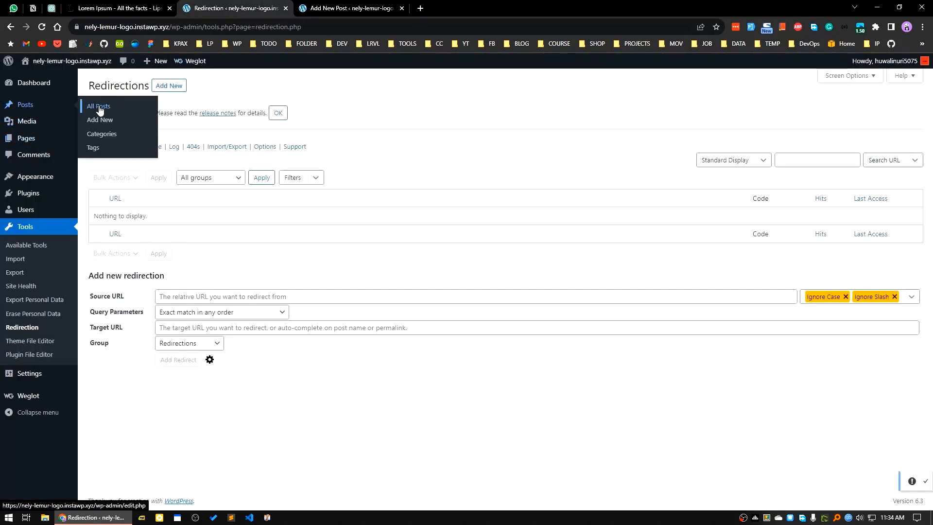
{"action": "left_click", "coordinate": [105, 106], "text": "ctrl"}
{"action": "left_click", "coordinate": [350, 7]}
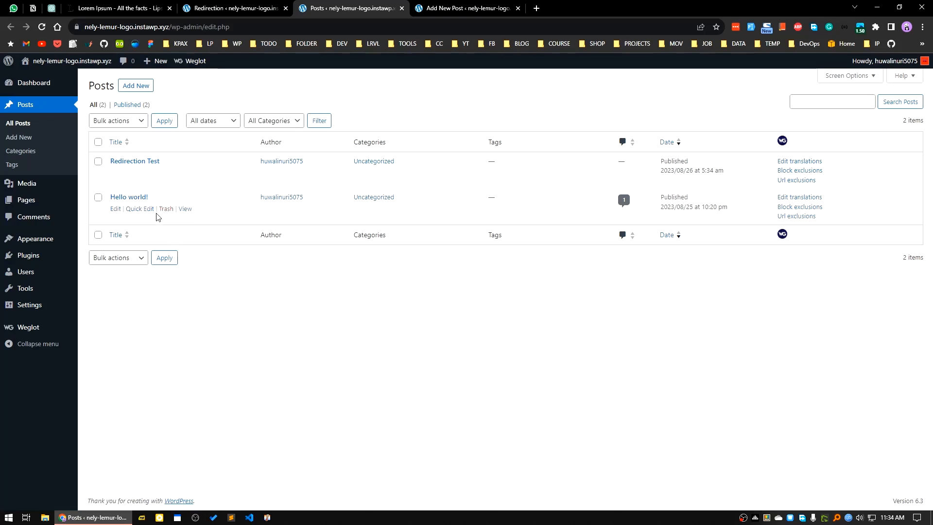
{"action": "right_click", "coordinate": [182, 213]}
{"action": "left_click", "coordinate": [230, 267]}
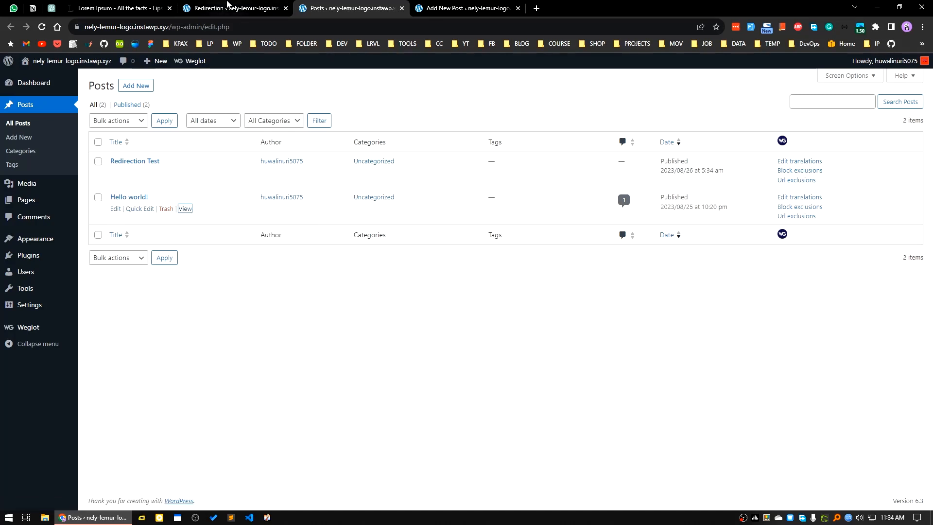
{"action": "left_click", "coordinate": [227, 4]}
{"action": "left_click", "coordinate": [202, 297]}
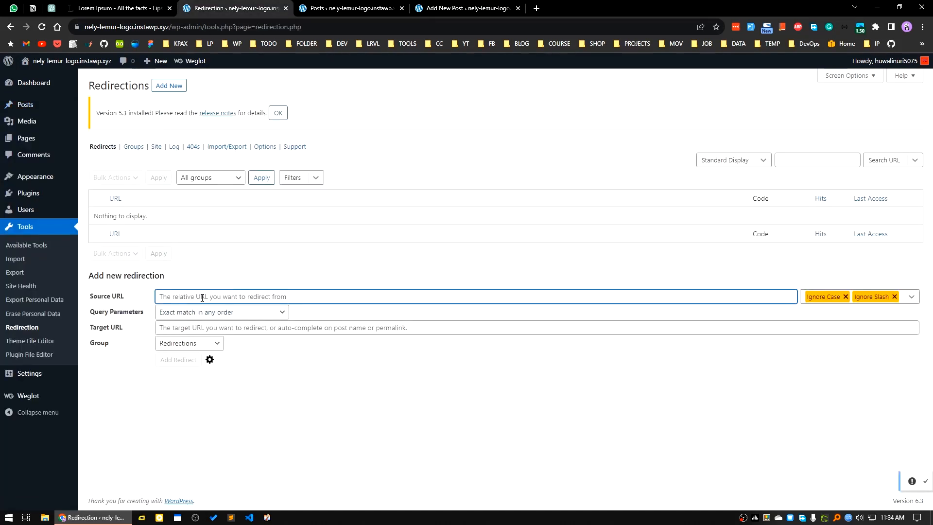
{"action": "key", "text": "ctrl+v"}
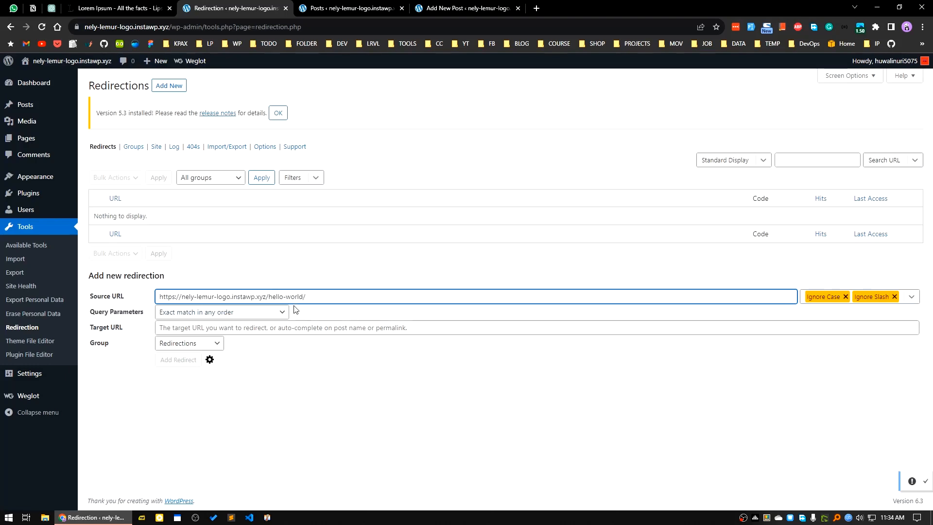
{"action": "left_click", "coordinate": [459, 5]}
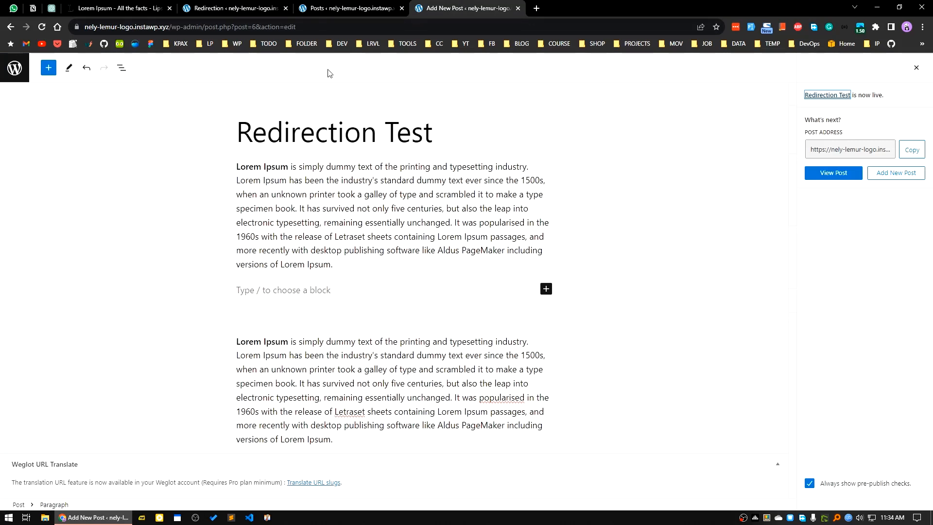
{"action": "left_click", "coordinate": [912, 150]}
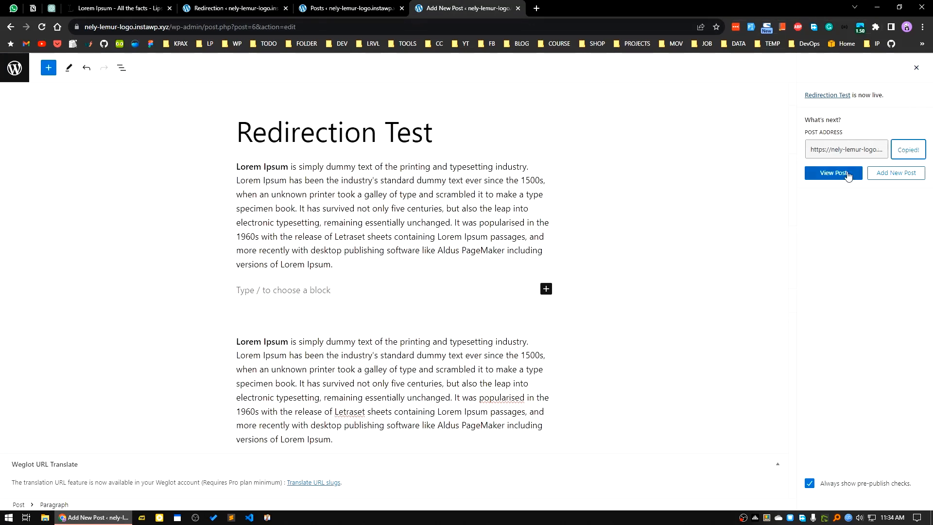
{"action": "left_click", "coordinate": [227, 5]}
{"action": "left_click", "coordinate": [183, 328]}
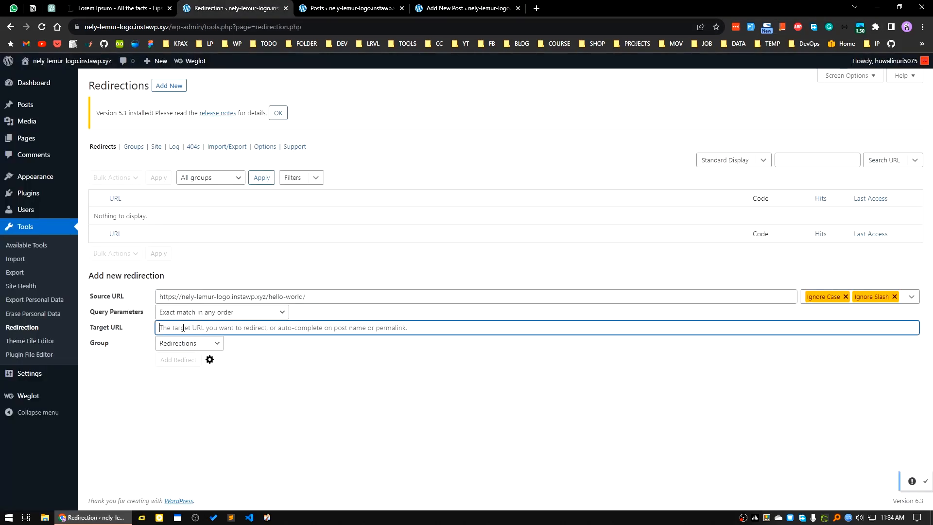
{"action": "key", "text": "ctrl+v"}
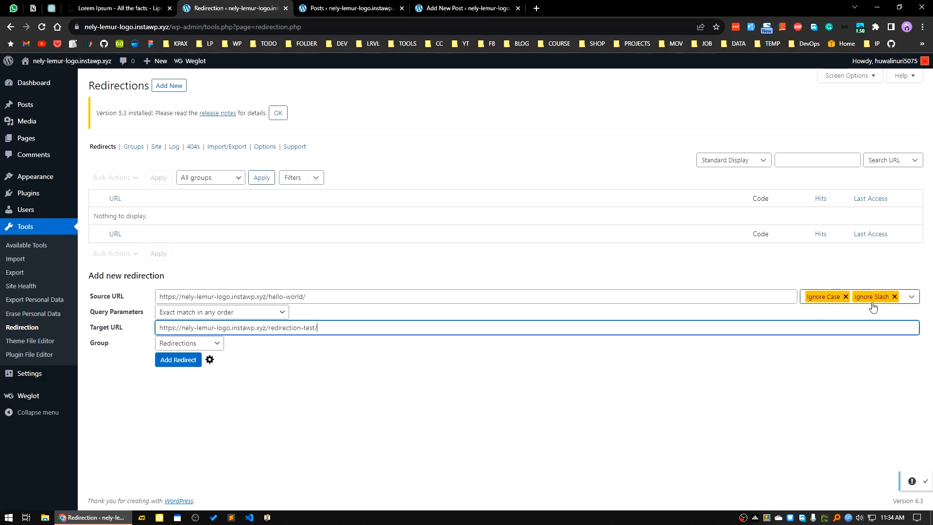
{"action": "left_click", "coordinate": [183, 363]}
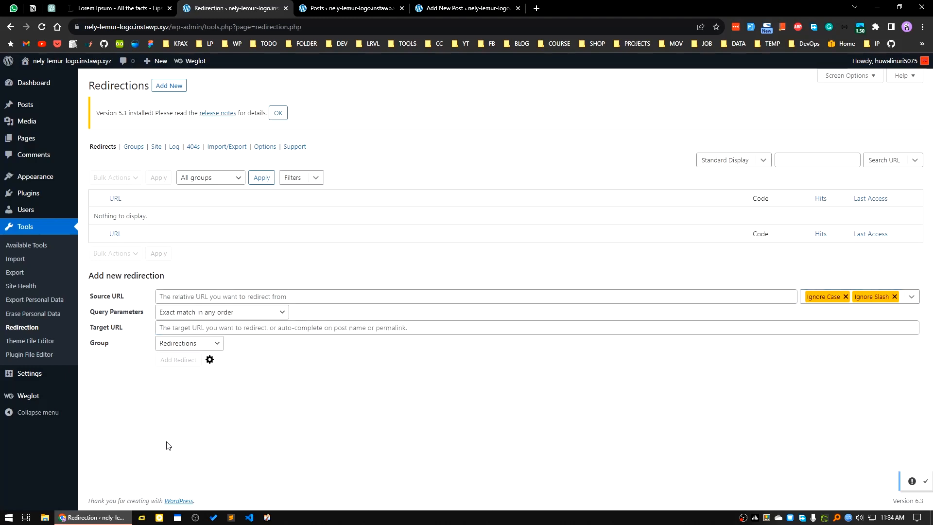
Test the redirect by viewing the Hello world! post in a new tab and check the address it loads
{"action": "mouse_move", "coordinate": [115, 222]}
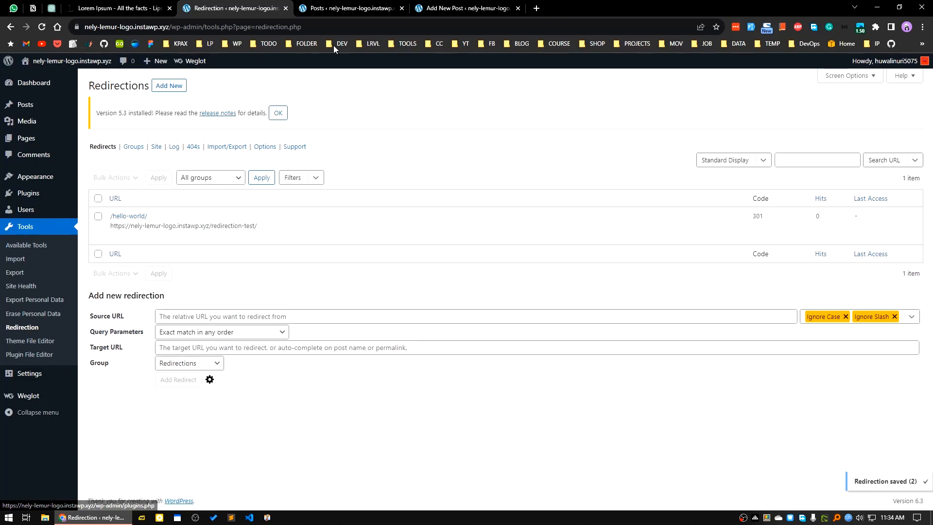
{"action": "left_click", "coordinate": [362, 7]}
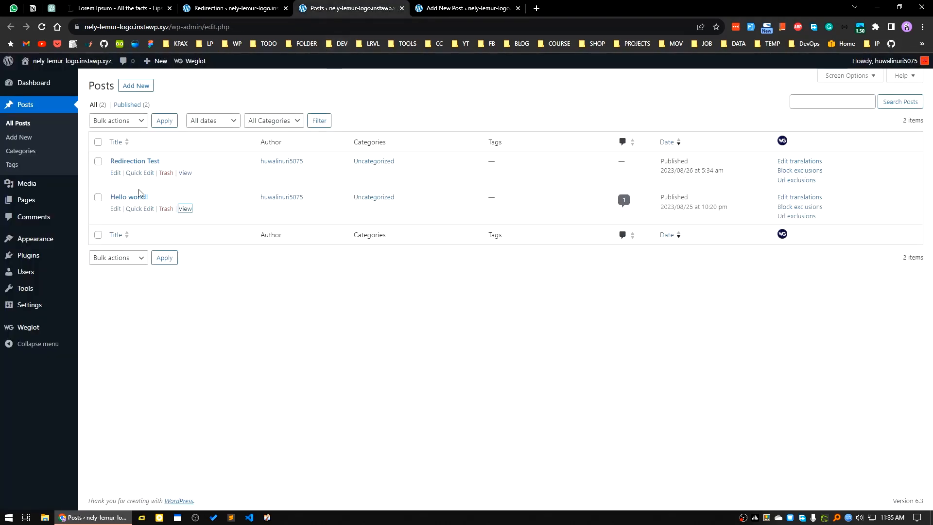
{"action": "middle_click", "coordinate": [185, 208]}
{"action": "left_click", "coordinate": [440, 7]}
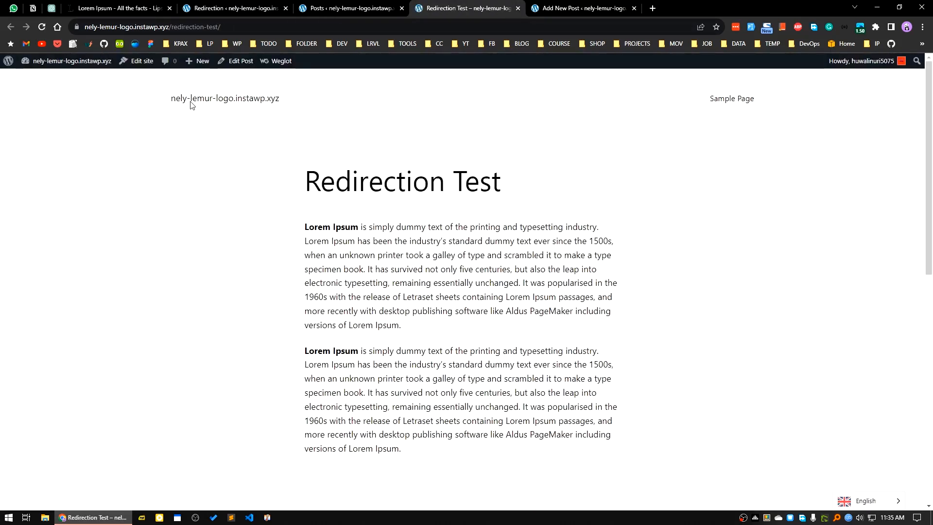
{"action": "left_click_drag", "start_coordinate": [173, 27], "coordinate": [245, 27]}
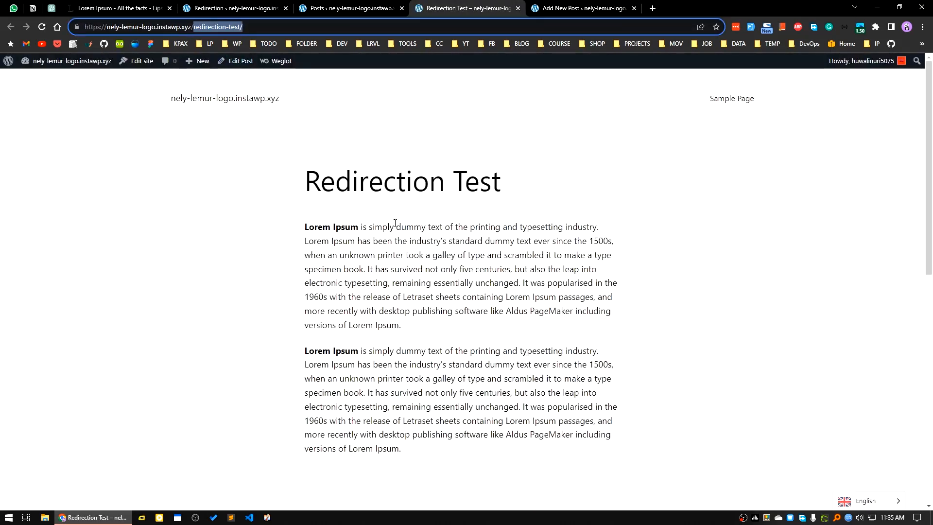
Copy the Hello world! post's link, load it in a new blank tab to retest the redirect, and return to the redirects list
{"action": "left_click", "coordinate": [356, 7]}
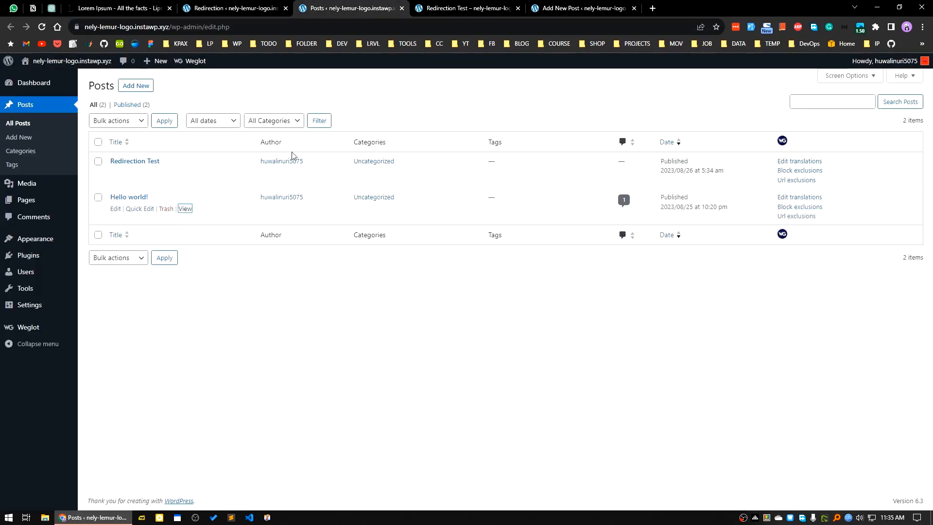
{"action": "right_click", "coordinate": [184, 208]}
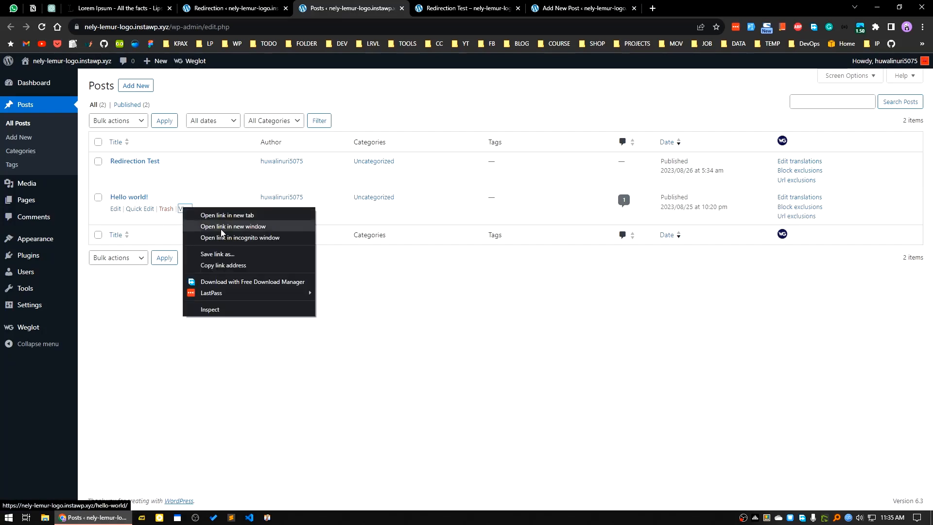
{"action": "left_click", "coordinate": [223, 264]}
{"action": "left_click", "coordinate": [652, 8]}
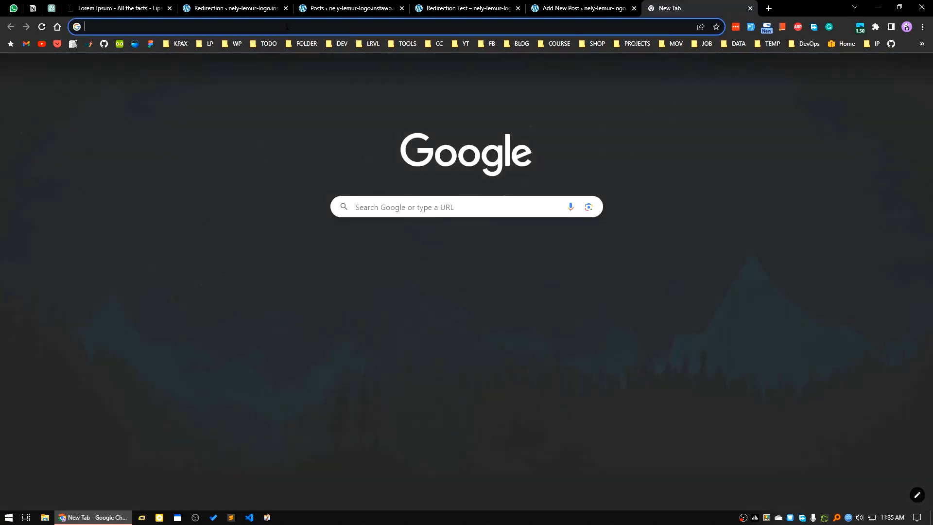
{"action": "right_click", "coordinate": [278, 27]}
{"action": "left_click", "coordinate": [302, 95]}
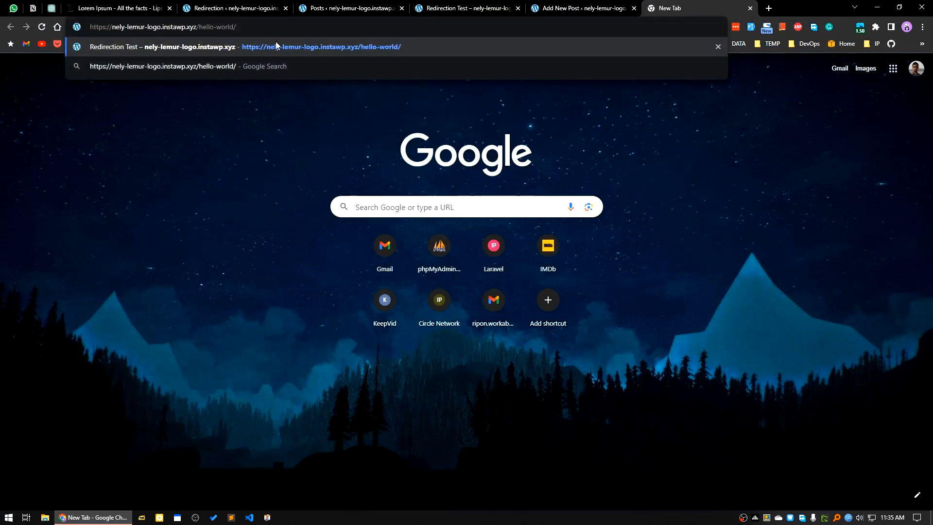
{"action": "key", "text": "Return"}
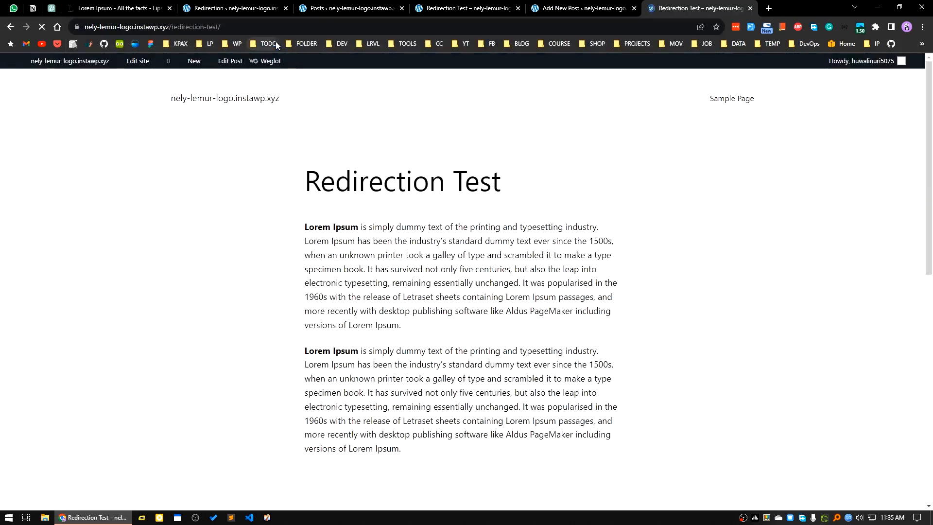
{"action": "left_click", "coordinate": [233, 14]}
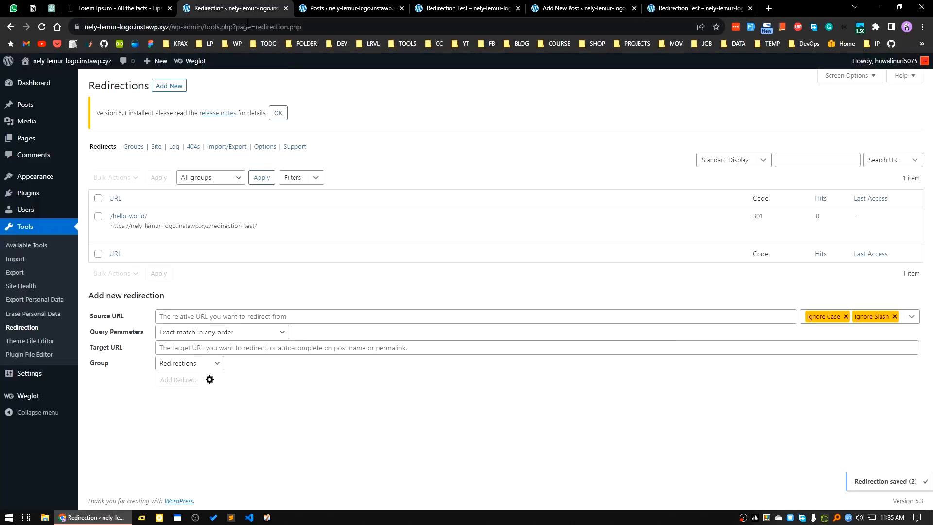
View the redirect log, and load the nonexistent address nely-lemur-logo.instawp.xyz/redirection-555454 in the tab used for redirect testing
{"action": "left_click", "coordinate": [175, 148]}
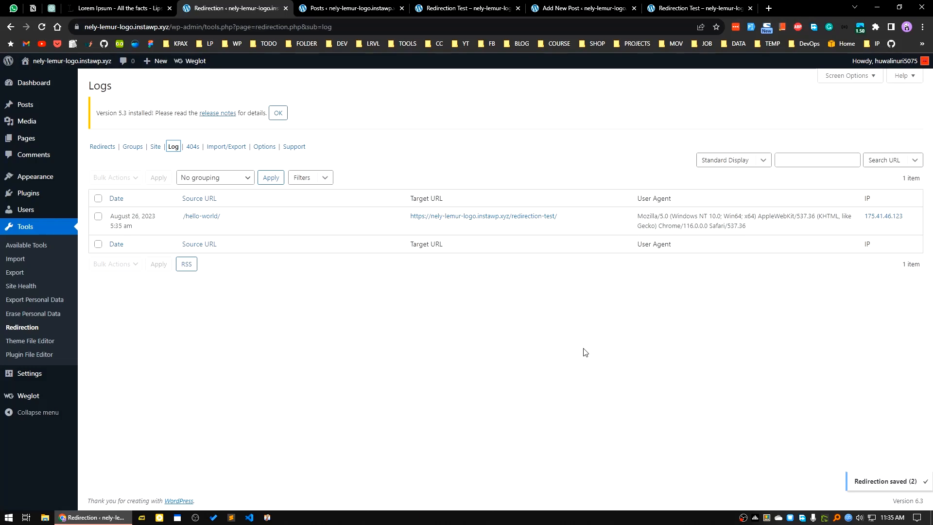
{"action": "left_click", "coordinate": [578, 7]}
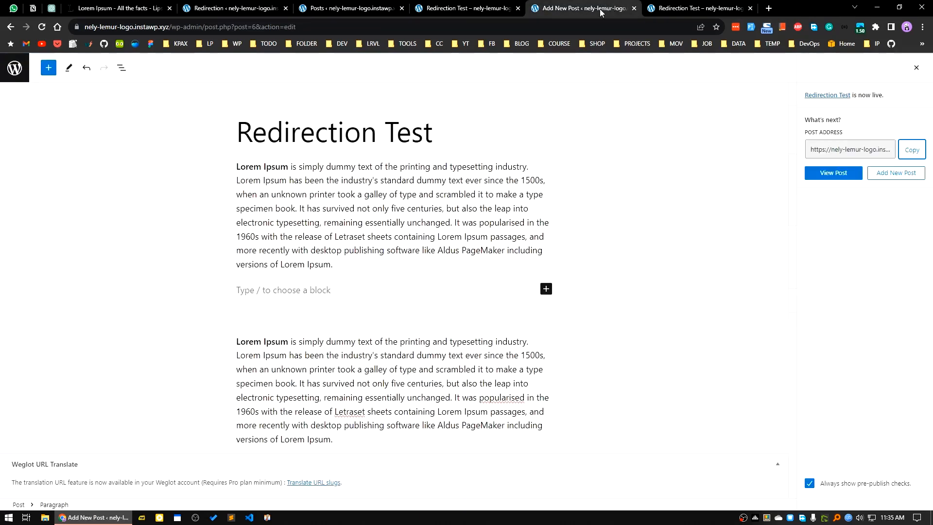
{"action": "left_click", "coordinate": [700, 8]}
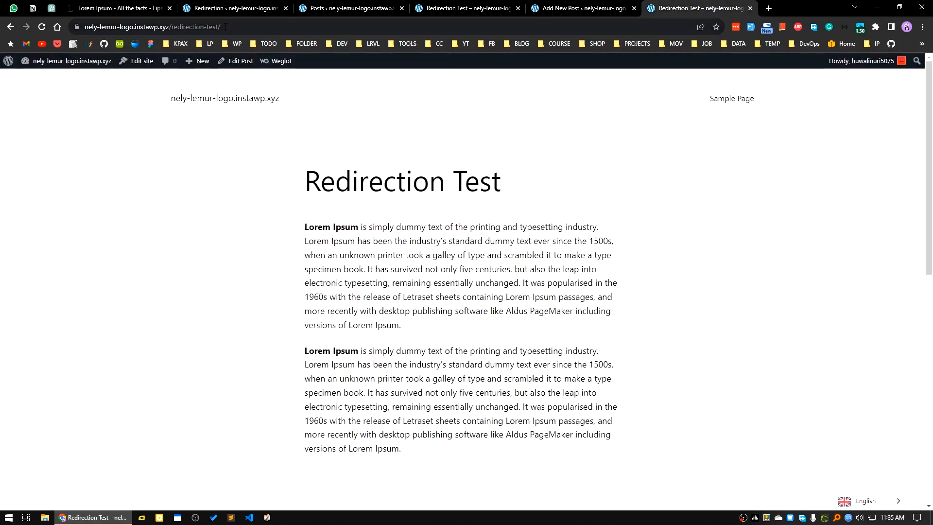
{"action": "left_click_drag", "start_coordinate": [226, 27], "coordinate": [208, 27]}
{"action": "type", "text": "555454"}
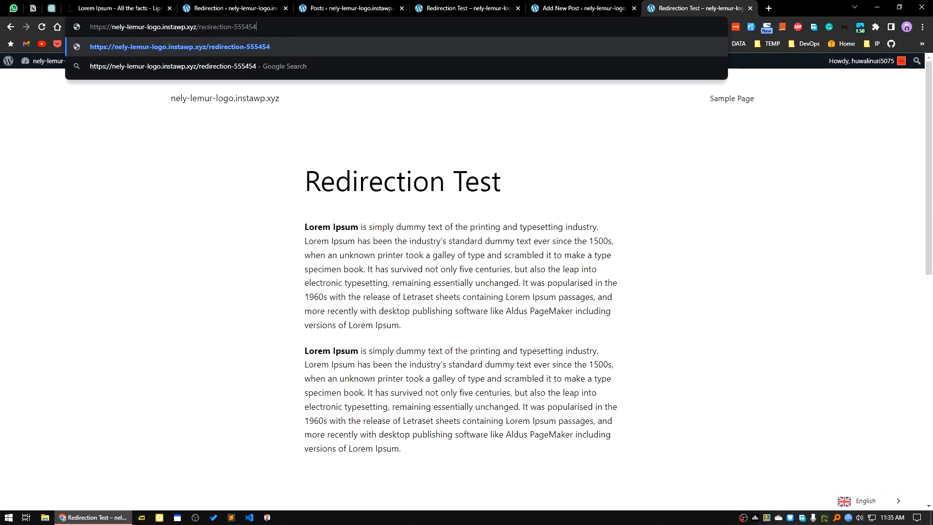
{"action": "key", "text": "Return"}
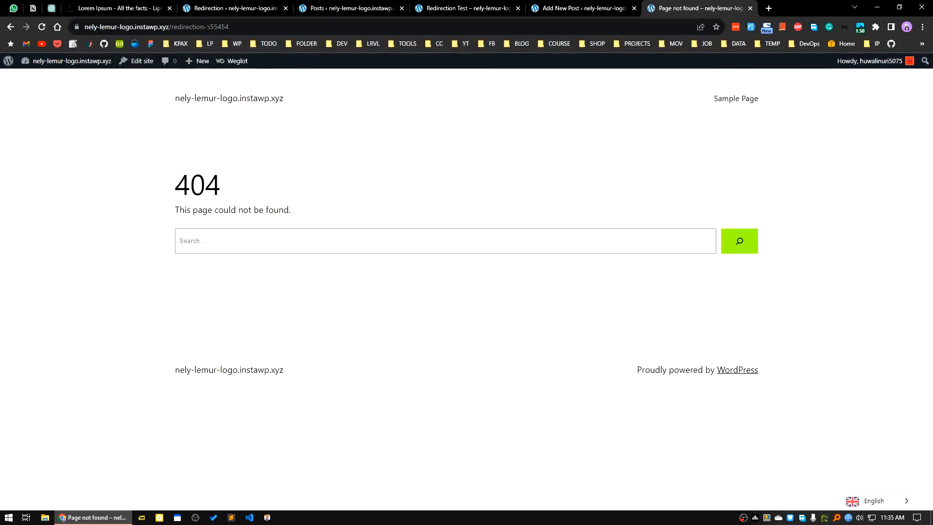
{"action": "double_click", "coordinate": [179, 191]}
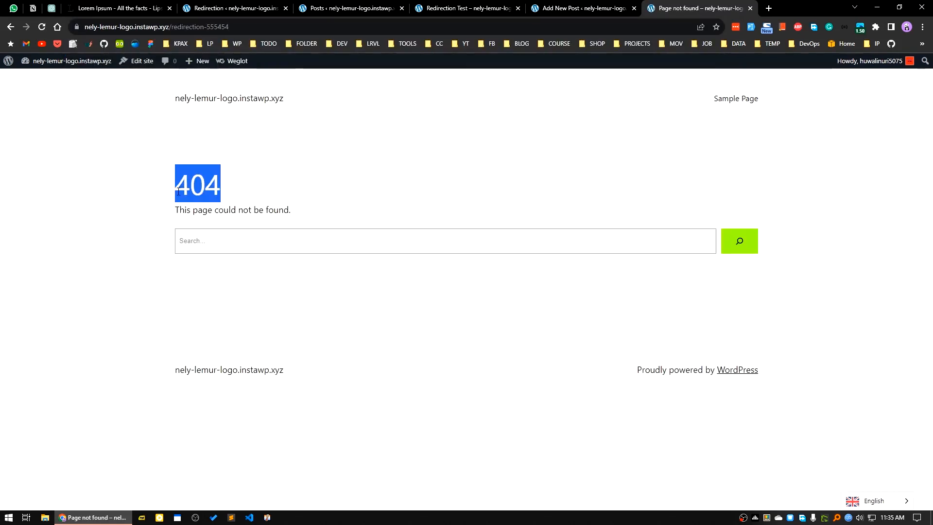
{"action": "left_click", "coordinate": [230, 9]}
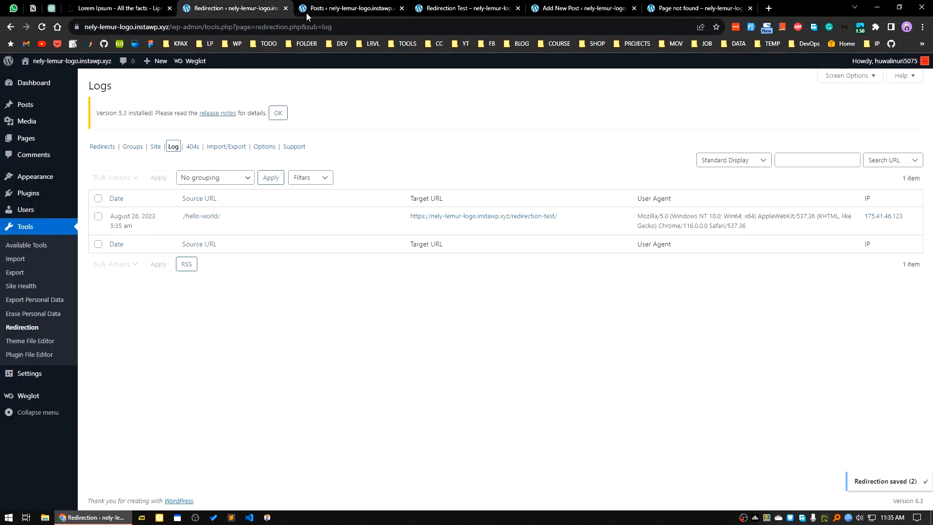
{"action": "left_click", "coordinate": [192, 147]}
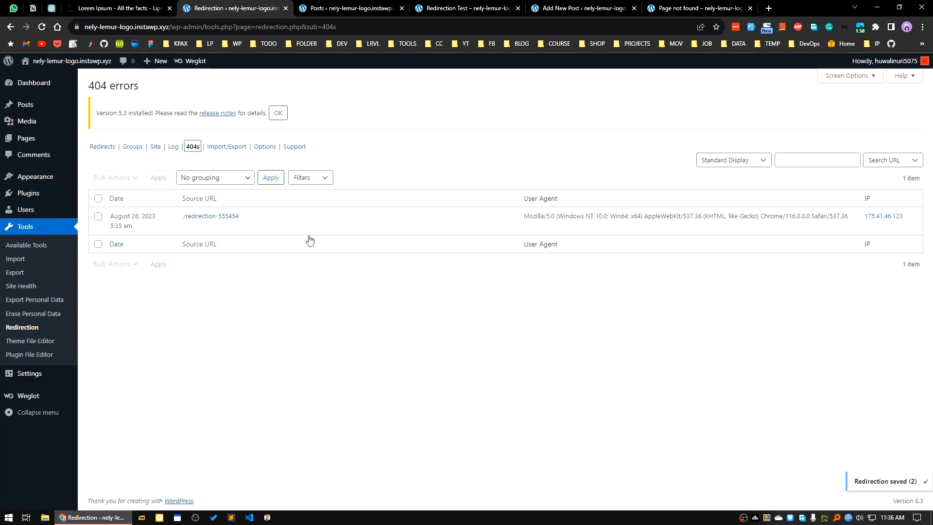
{"action": "left_click", "coordinate": [290, 226]}
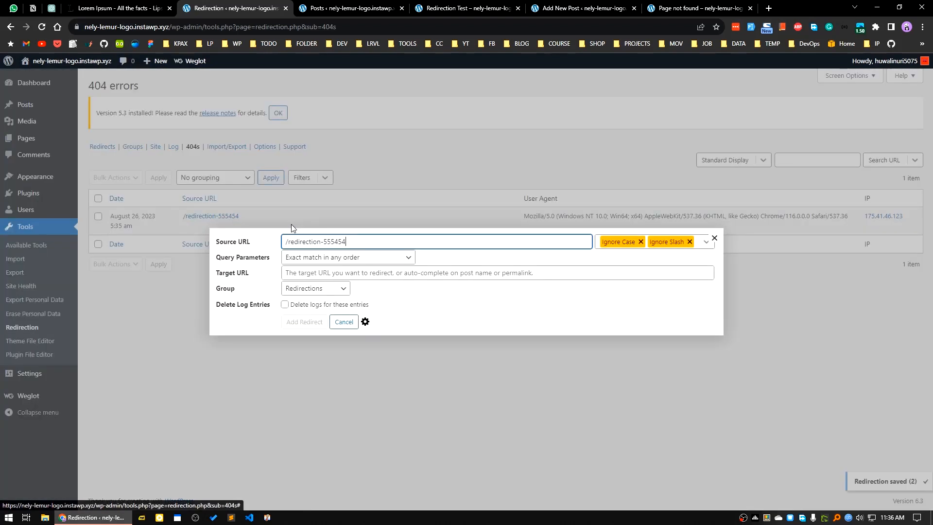
{"action": "left_click", "coordinate": [325, 274]}
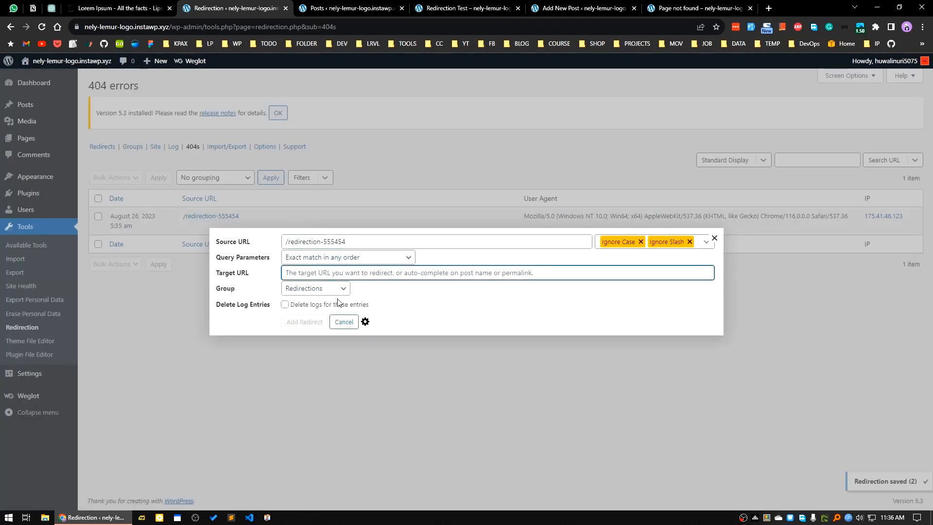
{"action": "key", "text": "ctrl+v"}
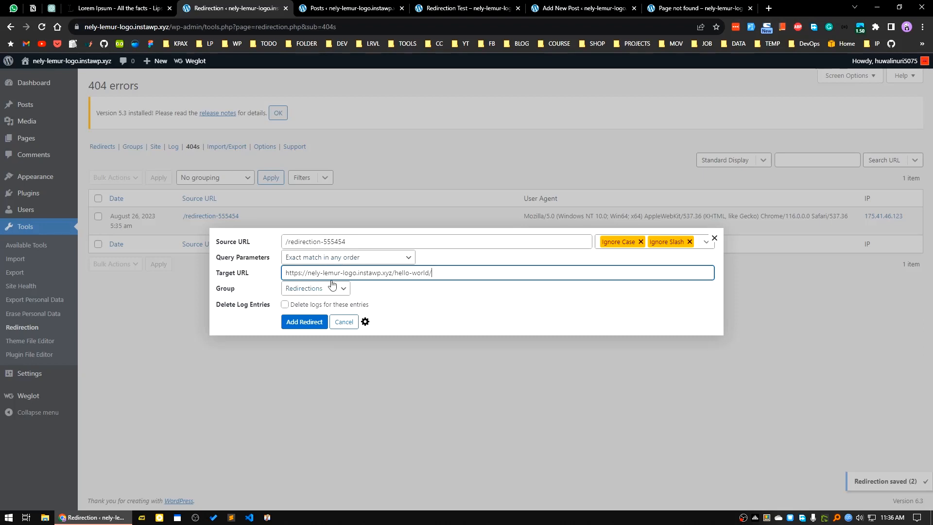
{"action": "left_click", "coordinate": [315, 323]}
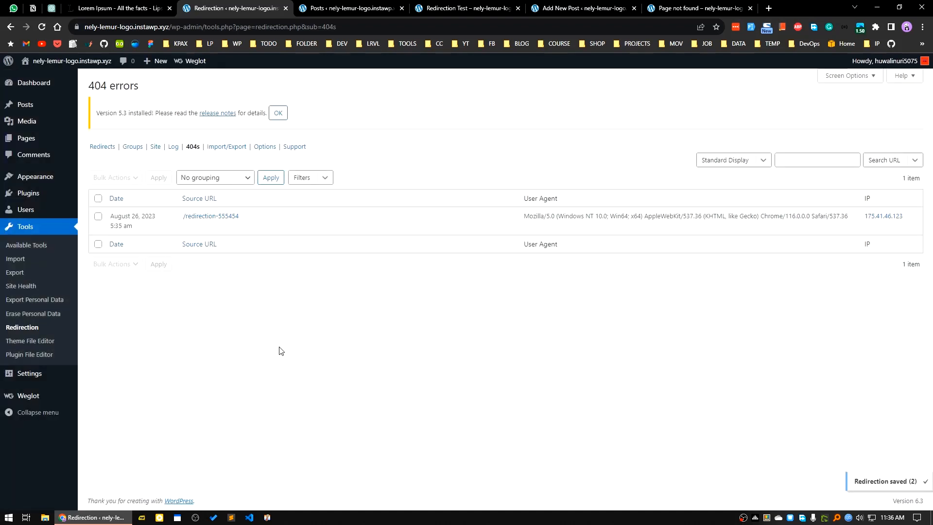
Test the new redirect by reloading nely-lemur-logo.instawp.xyz/redirection-555454 in the tab with the missing page
{"action": "left_click", "coordinate": [583, 4]}
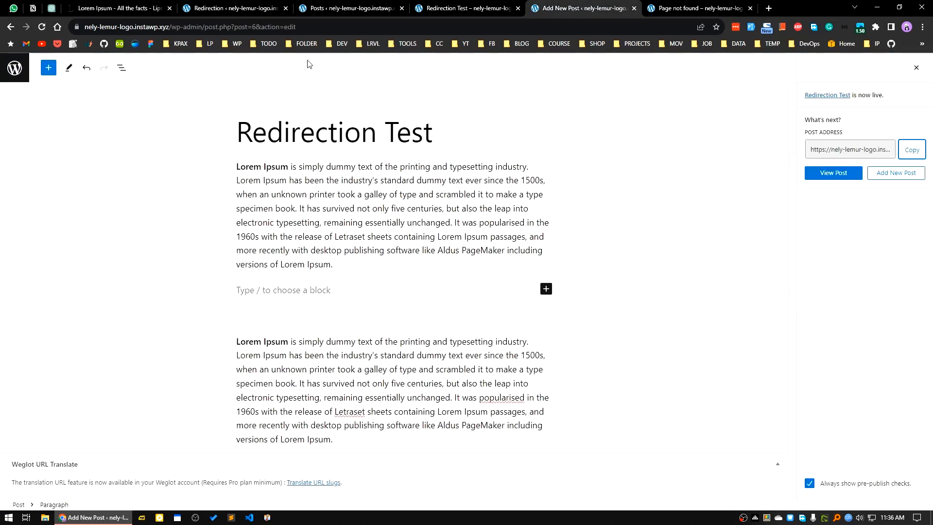
{"action": "left_click", "coordinate": [492, 4]}
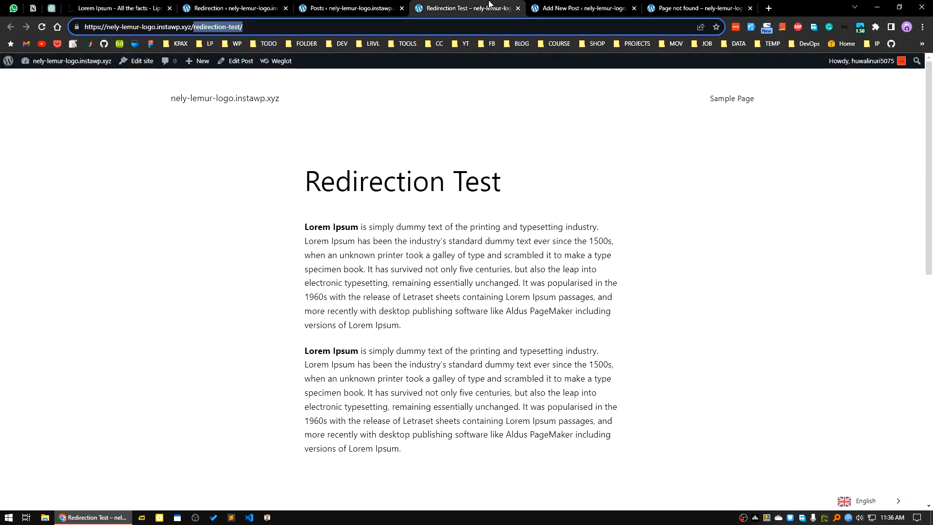
{"action": "left_click", "coordinate": [703, 5]}
{"action": "left_click", "coordinate": [275, 27]}
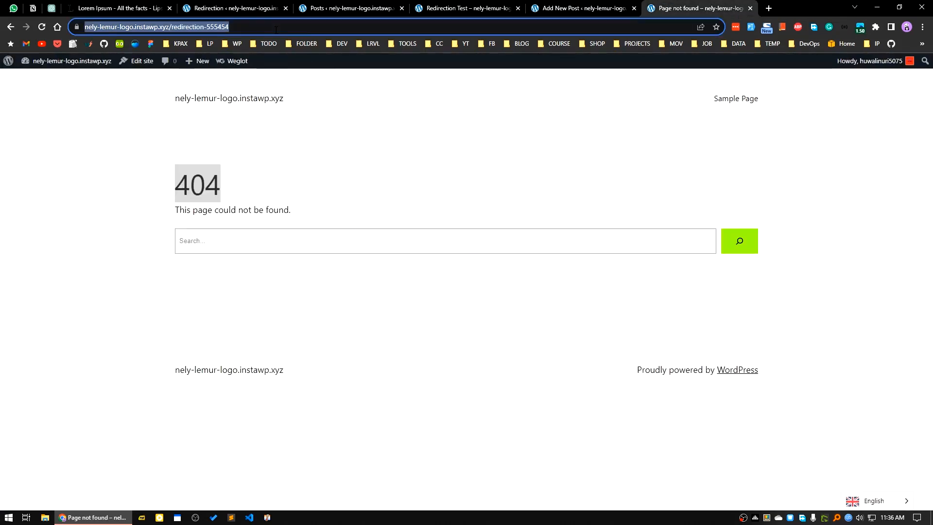
{"action": "key", "text": "Return"}
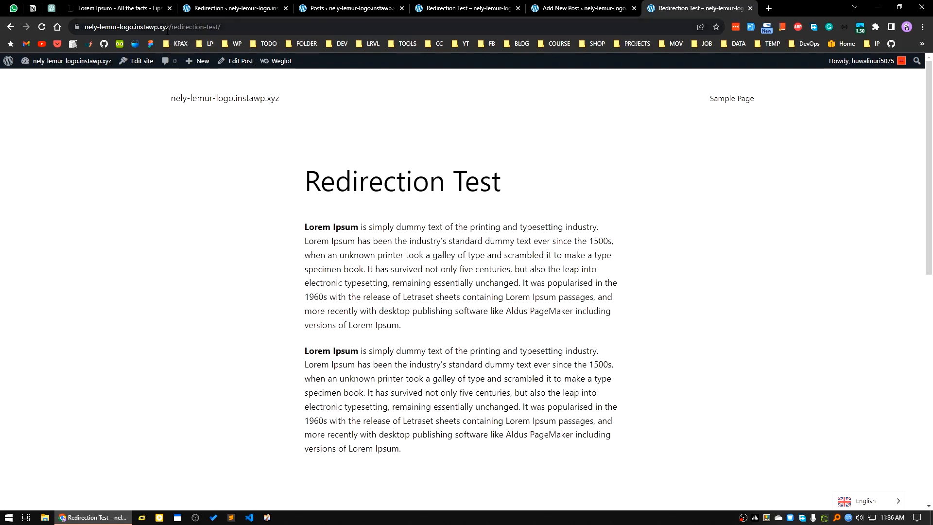
Create a new post from the posts list and title it Rest Test
{"action": "left_click", "coordinate": [328, 7]}
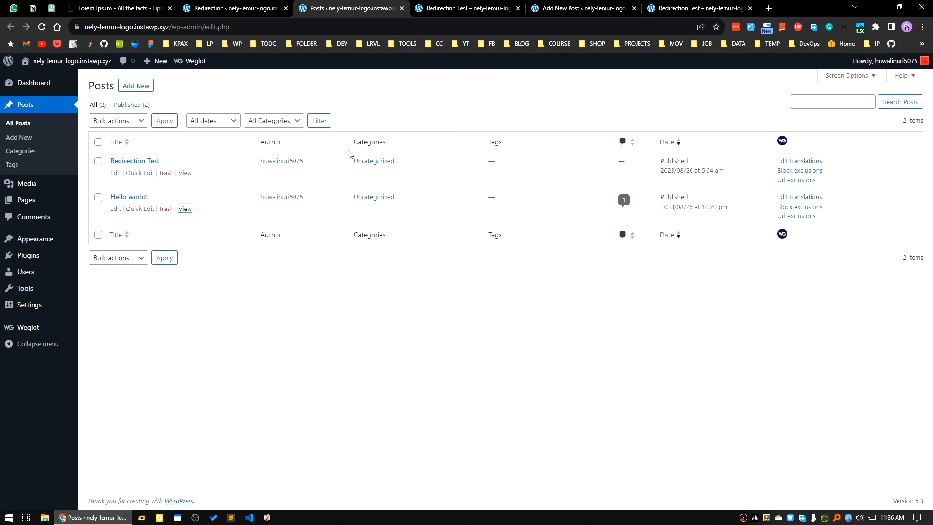
{"action": "left_click", "coordinate": [135, 85]}
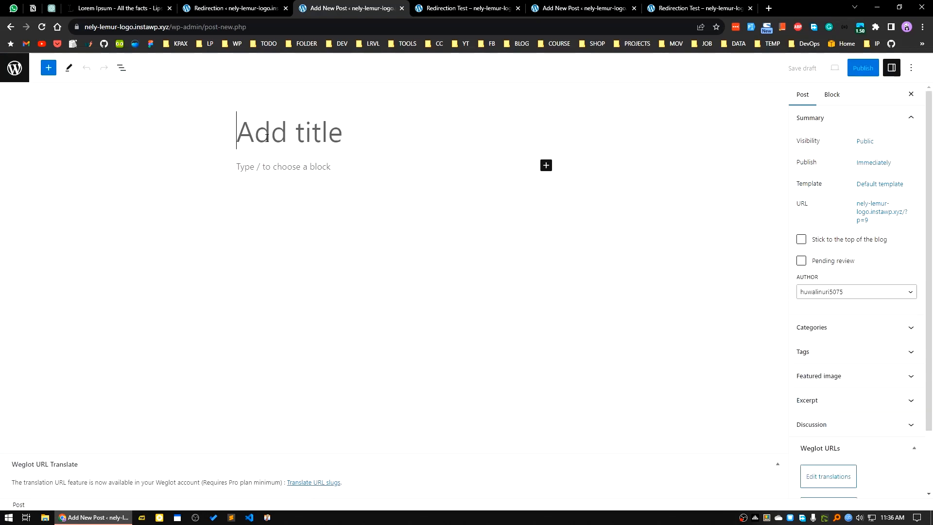
{"action": "type", "text": "Rest"}
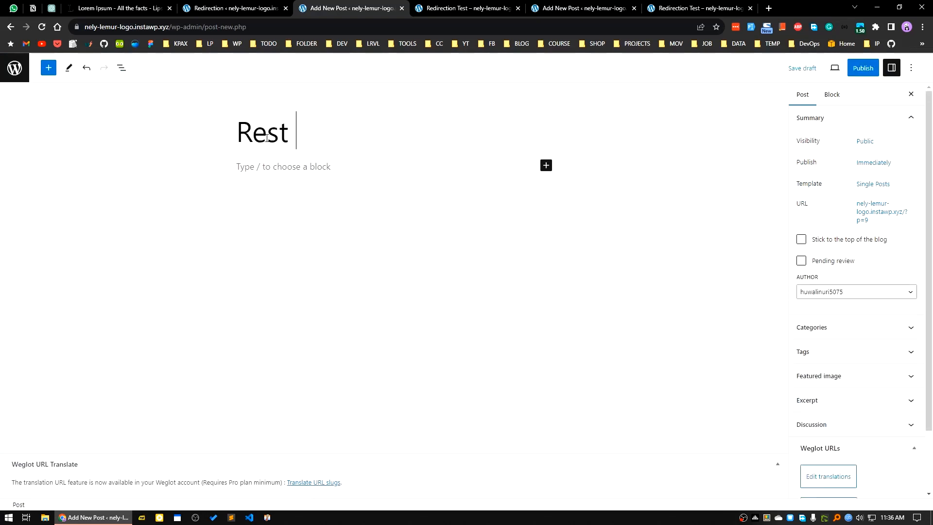
{"action": "type", "text": " Test"}
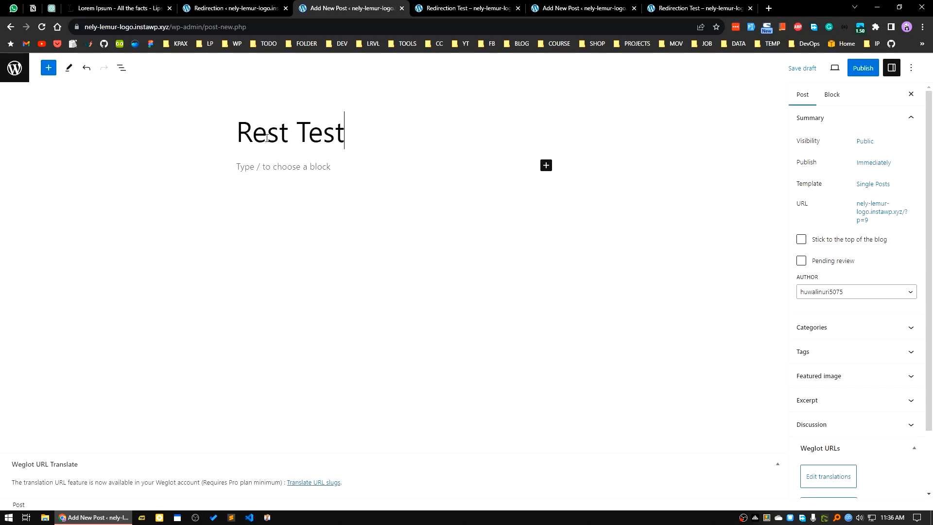
{"action": "left_click", "coordinate": [299, 174]}
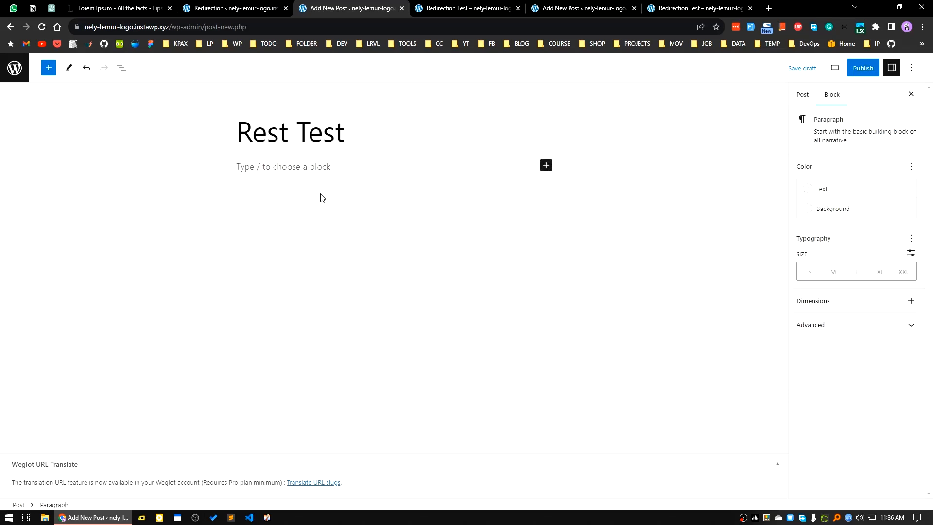
Copy the "What is Lorem Ipsum?" paragraph from lipsum.com and insert it twice as the body of the Rest Test post
{"action": "left_click", "coordinate": [116, 8]}
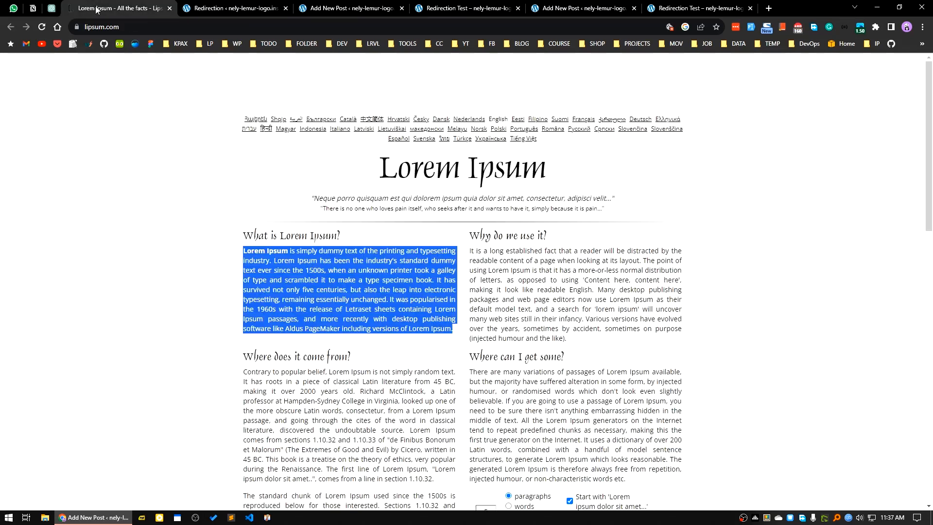
{"action": "right_click", "coordinate": [300, 279]}
{"action": "left_click", "coordinate": [311, 288]}
{"action": "left_click", "coordinate": [221, 7]}
{"action": "left_click", "coordinate": [351, 8]}
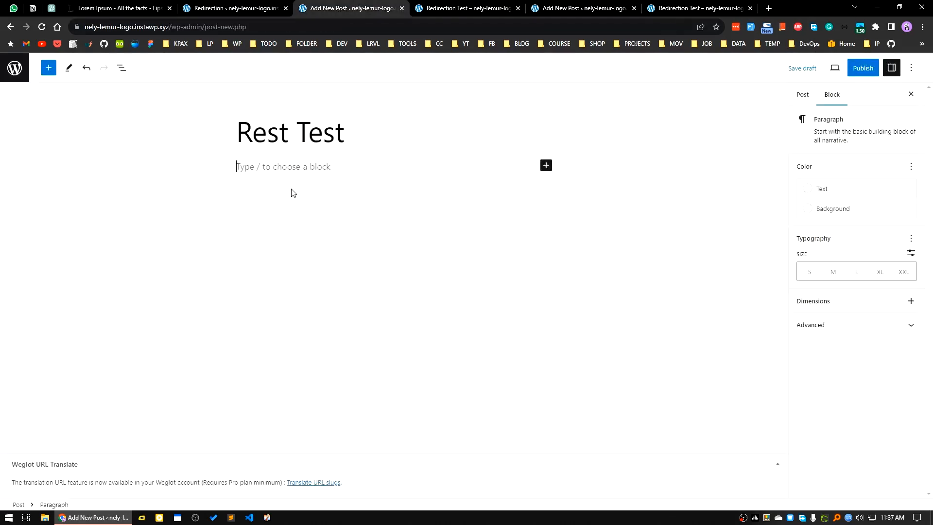
{"action": "type", "text": "Lorem Ipsum is simply dummy text of the printing and typesetting industry. Lorem Ipsum has been the industry's standard dummy text ever since the 1500s, when an unknown printer took a galley of type and scrambled it to make a type specimen book. It has survived not only five centuries, but also the leap into electronic typesetting, remaining essentially unchanged. It was popularised in the 1960s with the release of Letraset sheets containing Lorem Ipsum passages, and more recently with desktop publishing software like Aldus PageMaker including versions of Lorem Ipsum."}
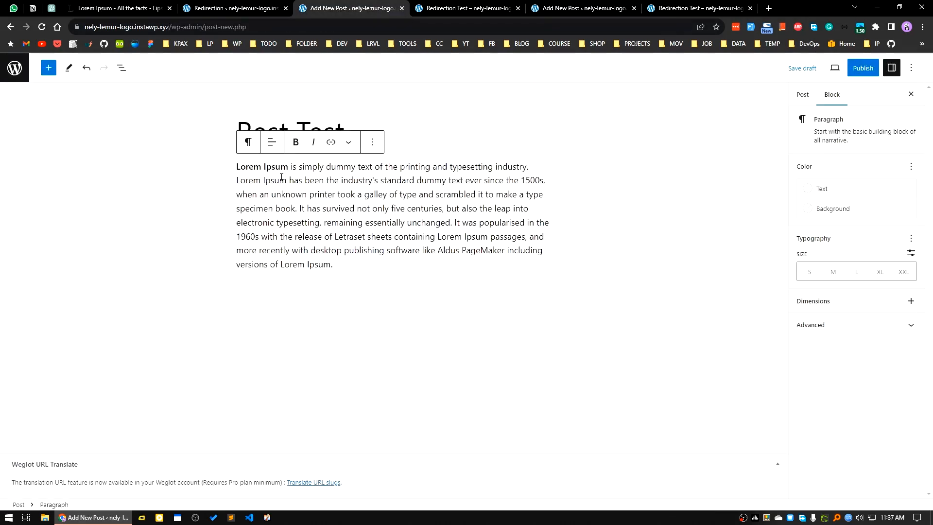
{"action": "key", "text": "Return"}
{"action": "type", "text": "Lorem Ipsum is simply dummy text of the printing and typesetting industry. Lorem Ipsum has been the industry's standard dummy text ever since the 1500s, when an unknown printer took a galley of type and scrambled it to make a type specimen book. It has survived not only five centuries, but also the leap into electronic typesetting, remaining essentially unchanged. It was popularised in the 1960s with the release of Letraset sheets containing Lorem Ipsum passages, and more recently with desktop publishing software like Aldus PageMaker including versions of Lorem Ipsum."}
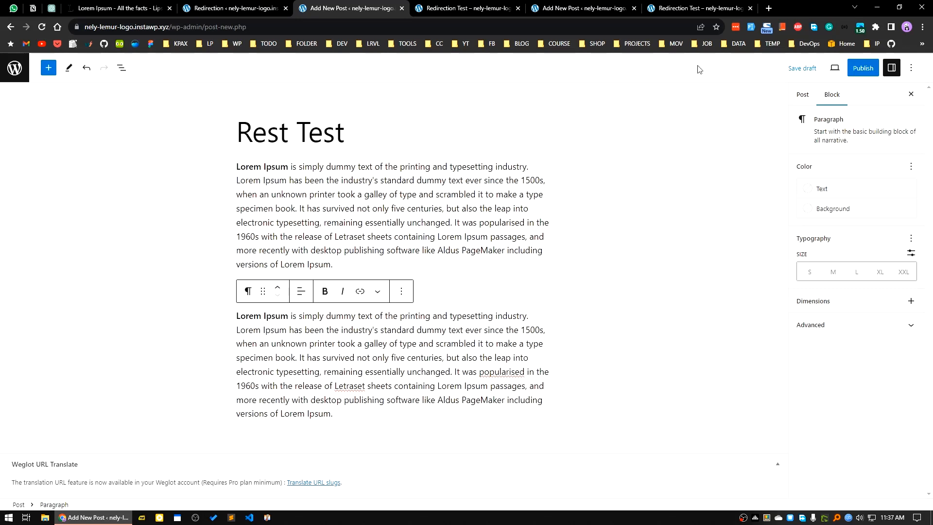
Publish the Rest Test post and copy its post address
{"action": "left_click", "coordinate": [860, 68]}
{"action": "left_click", "coordinate": [846, 72]}
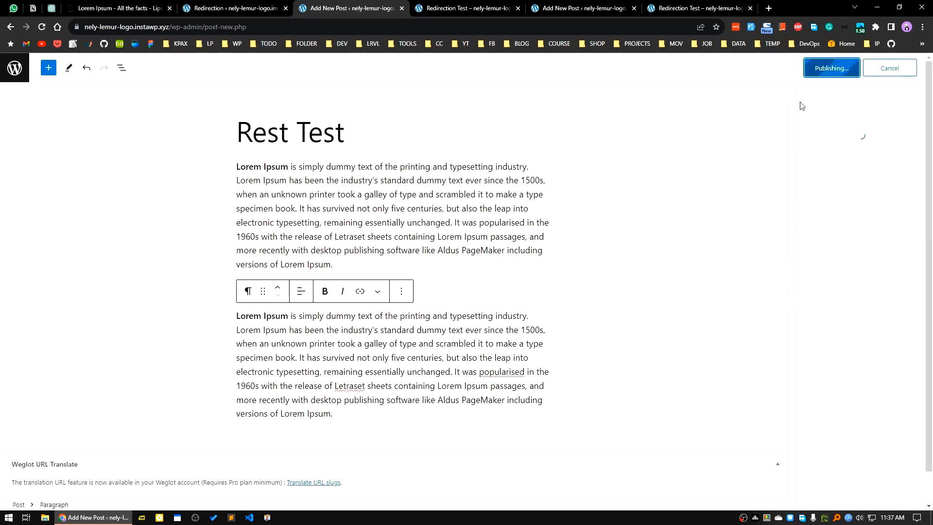
{"action": "left_click", "coordinate": [921, 154]}
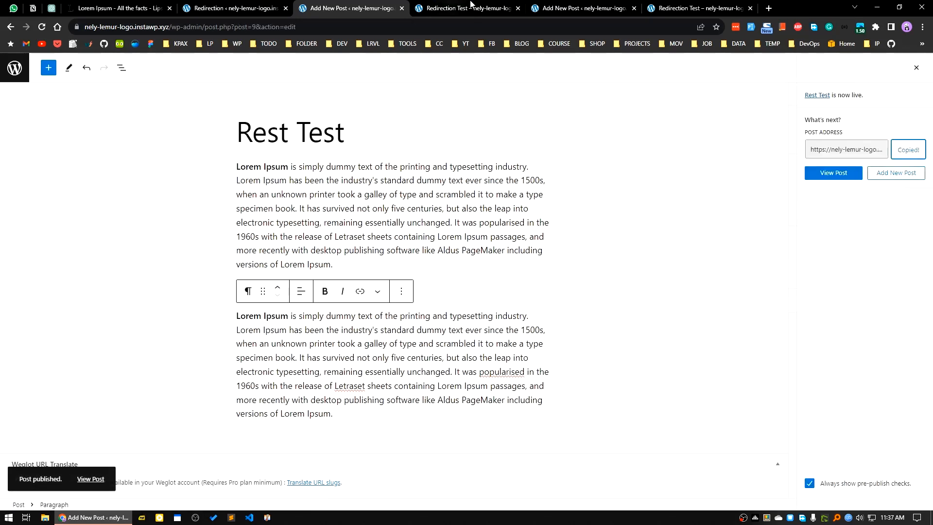
{"action": "left_click", "coordinate": [233, 8]}
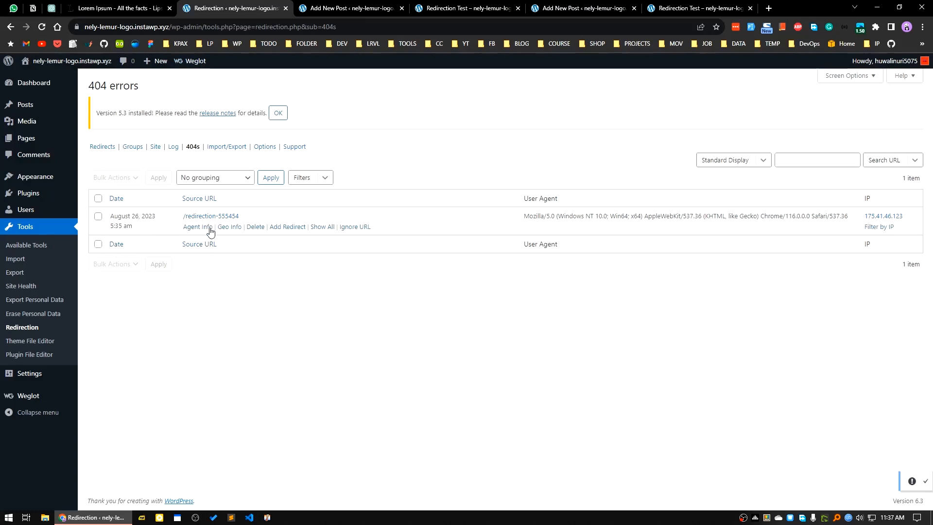
{"action": "mouse_move", "coordinate": [225, 222]}
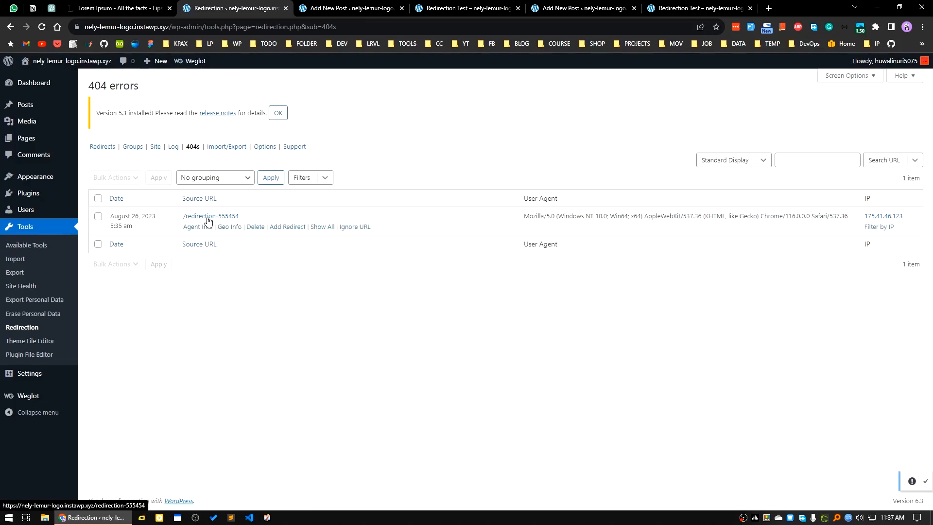
{"action": "left_click", "coordinate": [278, 227]}
{"action": "left_click", "coordinate": [312, 273]}
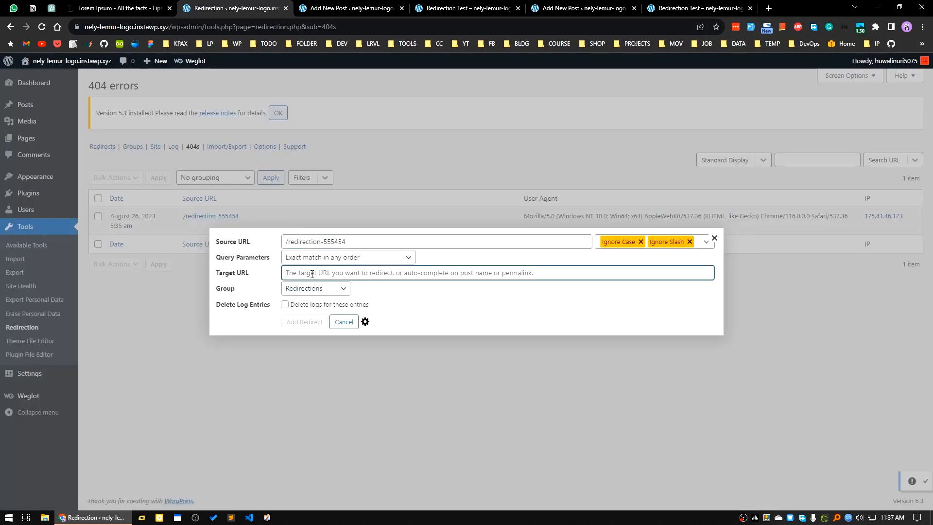
{"action": "key", "text": "ctrl+v"}
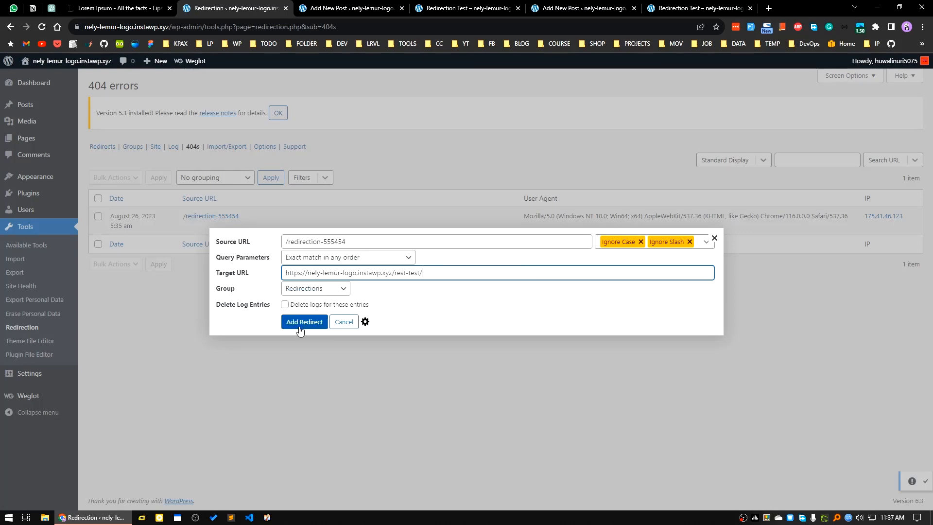
{"action": "left_click", "coordinate": [303, 322]}
Test the redirect by copying the logged /redirection-555454 error's link address and visiting it in a separate browser tab
{"action": "left_click", "coordinate": [588, 8]}
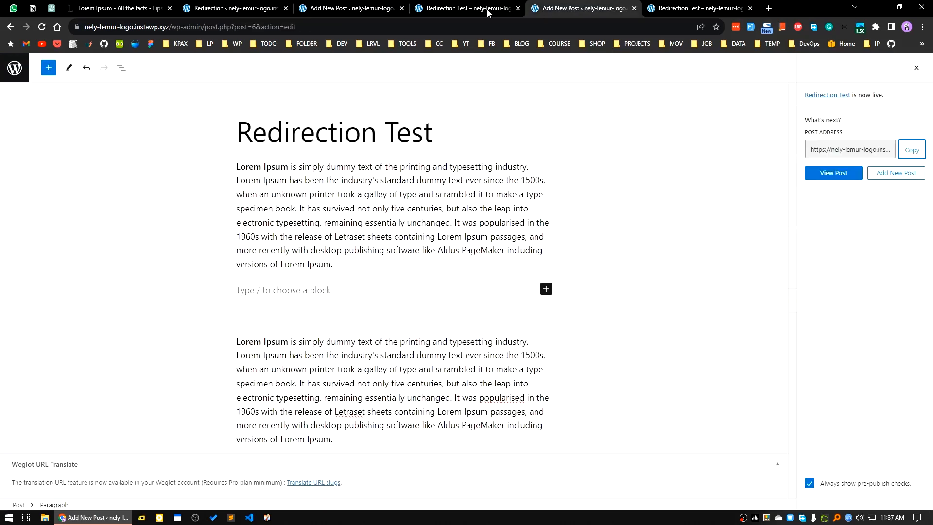
{"action": "left_click", "coordinate": [726, 7]}
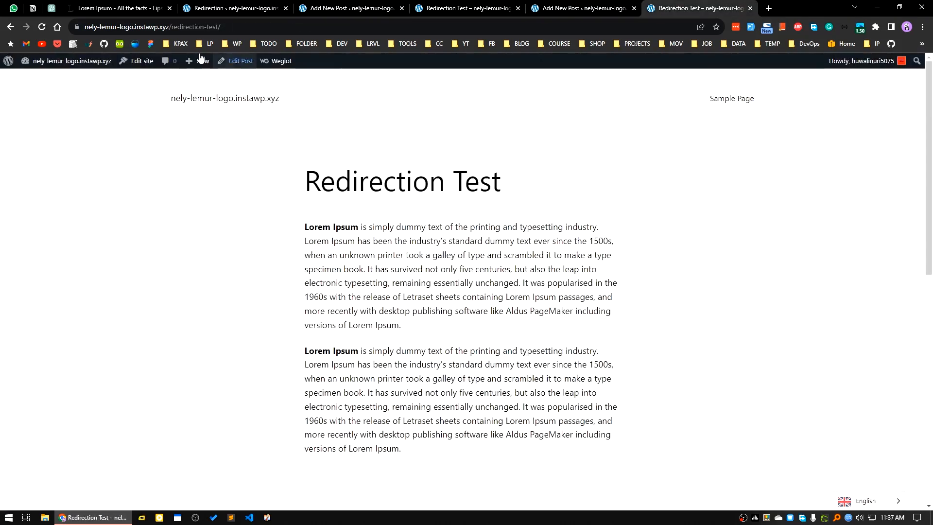
{"action": "left_click", "coordinate": [11, 27]}
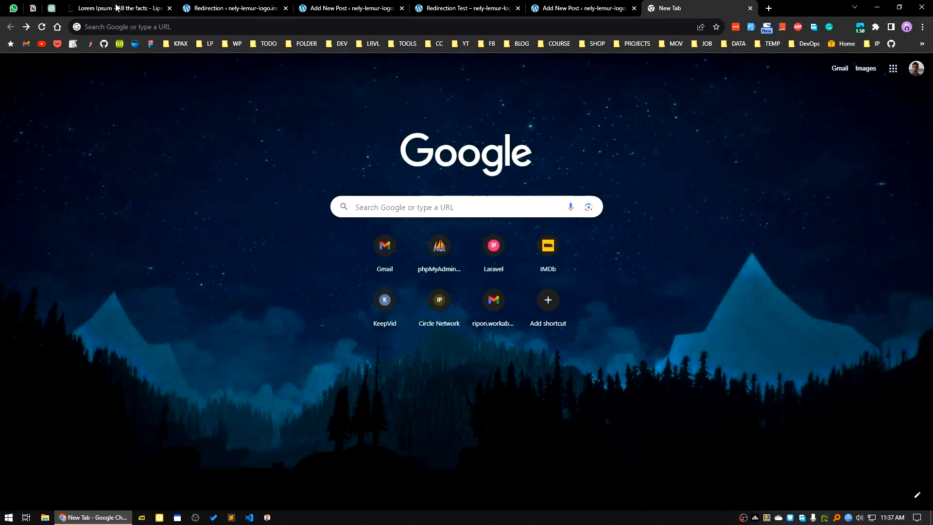
{"action": "left_click", "coordinate": [116, 8]}
{"action": "left_click", "coordinate": [253, 6]}
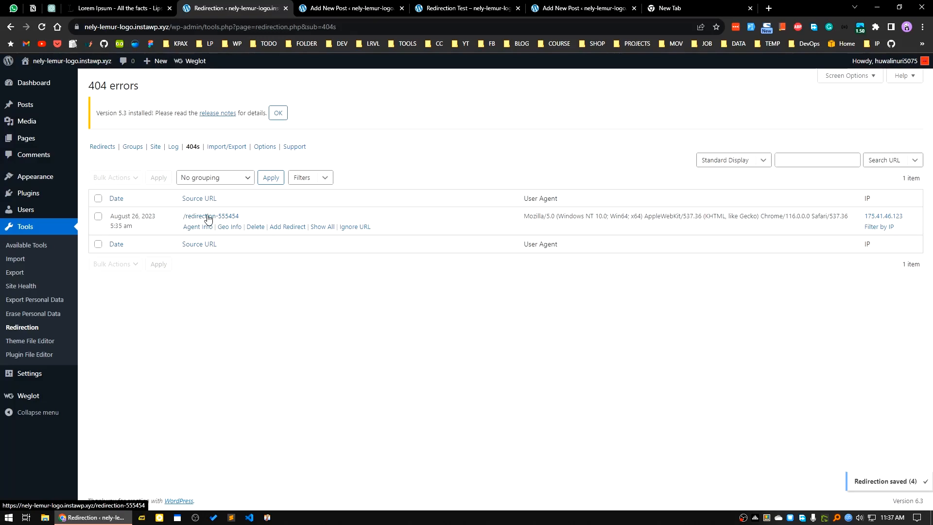
{"action": "right_click", "coordinate": [208, 217]}
{"action": "left_click", "coordinate": [252, 270]}
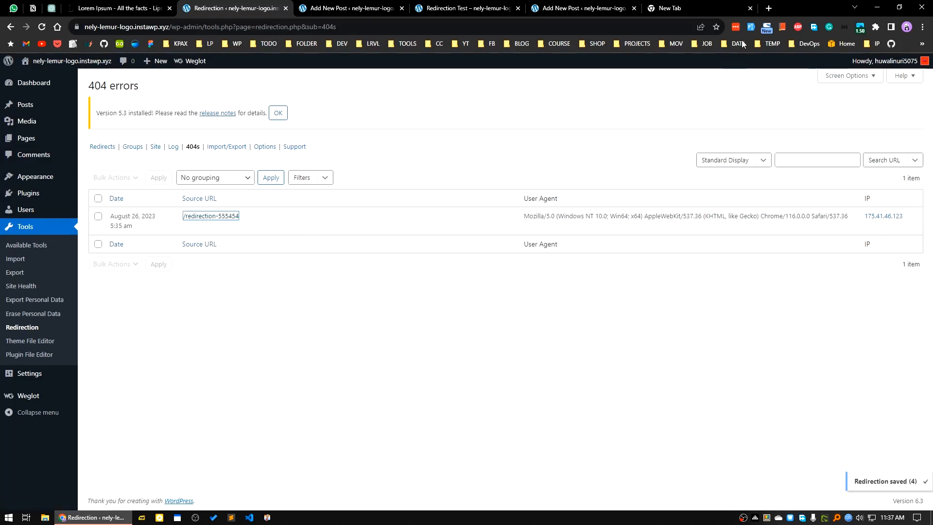
{"action": "left_click", "coordinate": [758, 9]}
{"action": "left_click", "coordinate": [202, 28]}
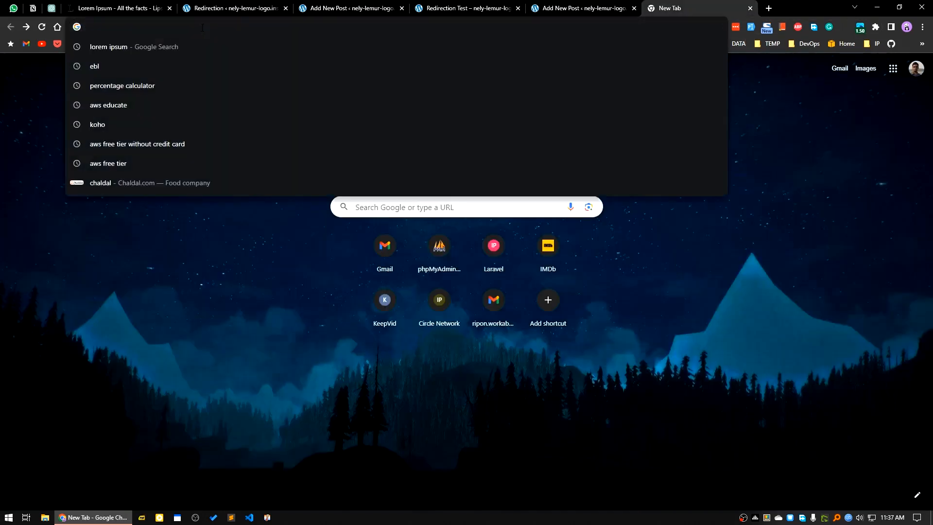
{"action": "key", "text": "ctrl+v"}
{"action": "key", "text": "Return"}
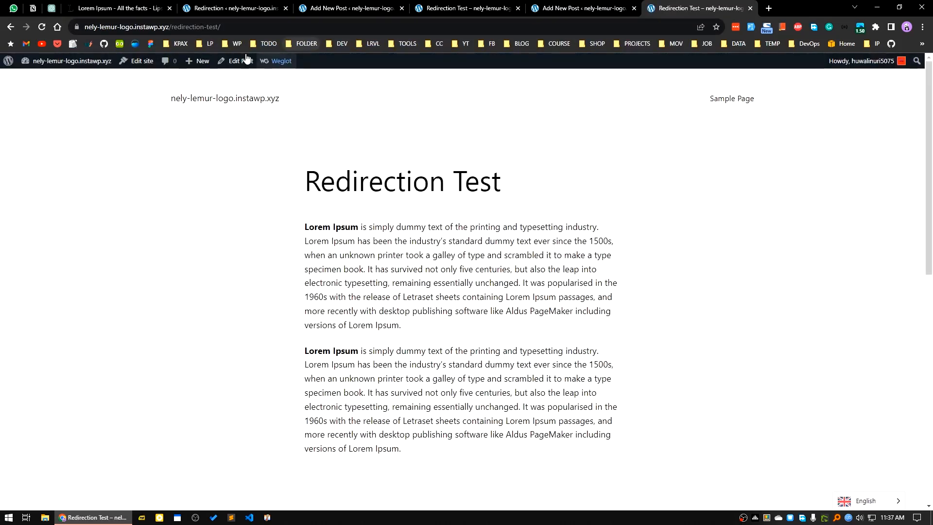
Return to the 404 error log and show all entries for /redirection-555454
{"action": "left_click", "coordinate": [150, 7]}
{"action": "left_click", "coordinate": [258, 7]}
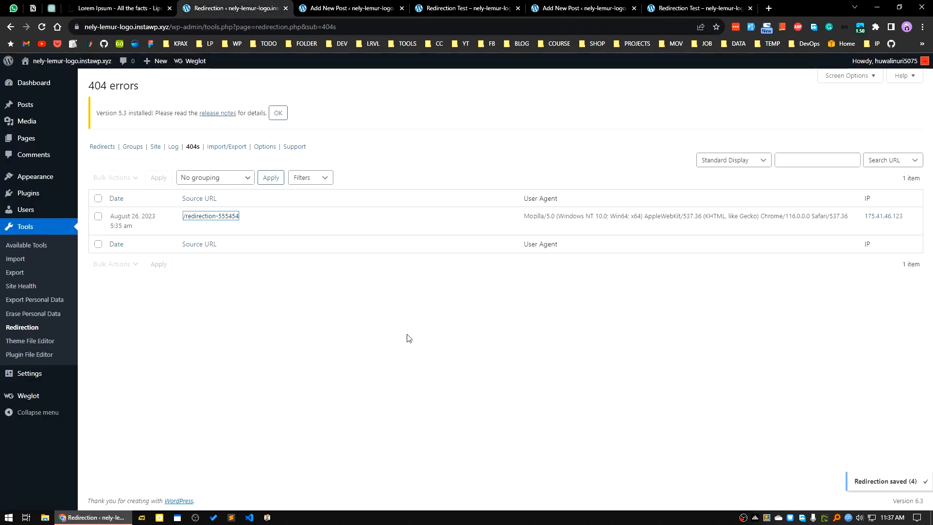
{"action": "mouse_move", "coordinate": [194, 229]}
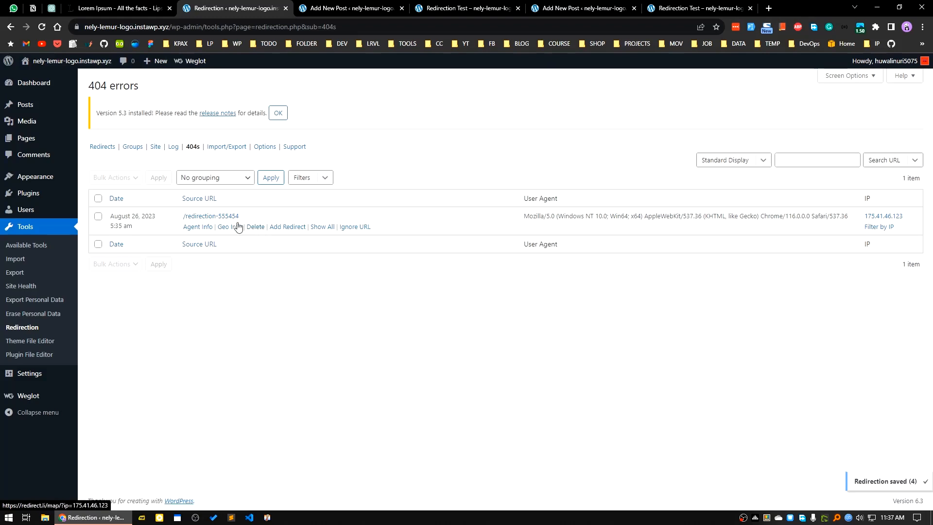
{"action": "left_click", "coordinate": [322, 226]}
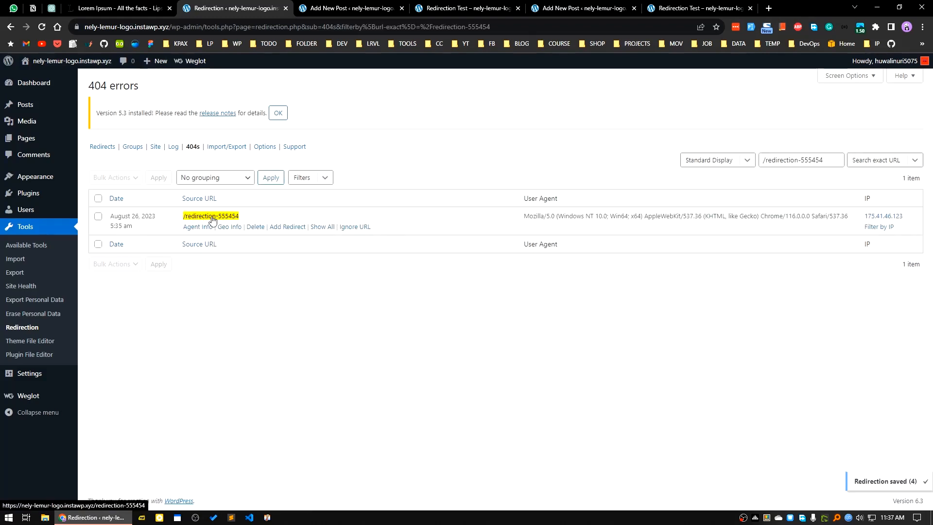
{"action": "left_click", "coordinate": [280, 227]}
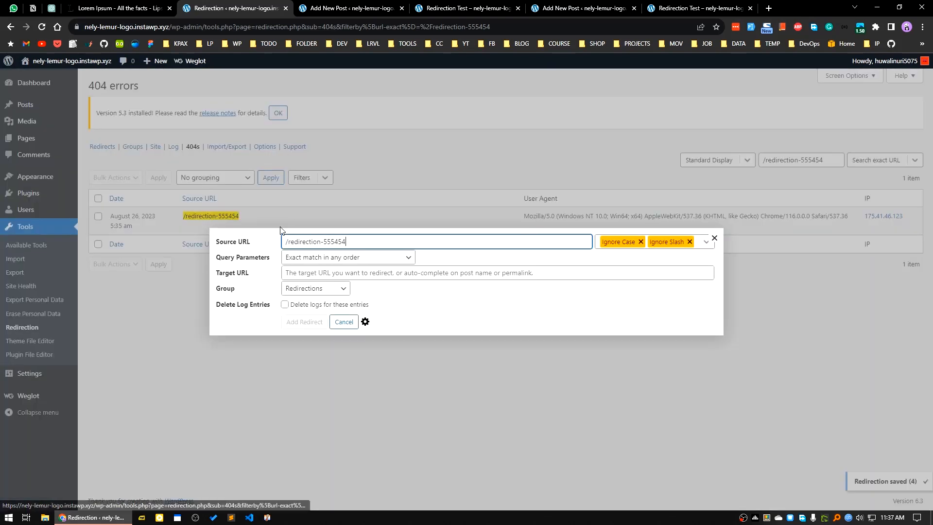
{"action": "left_click", "coordinate": [316, 274]}
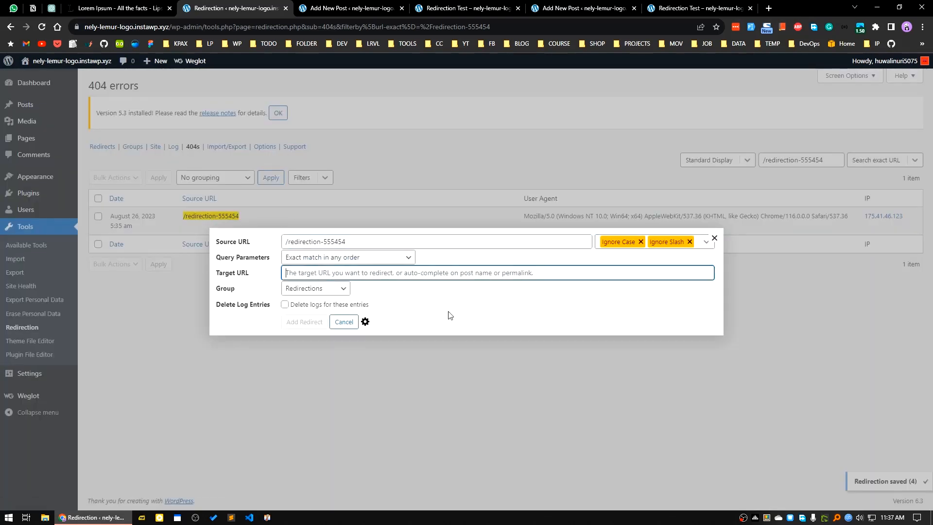
{"action": "key", "text": "ctrl+v"}
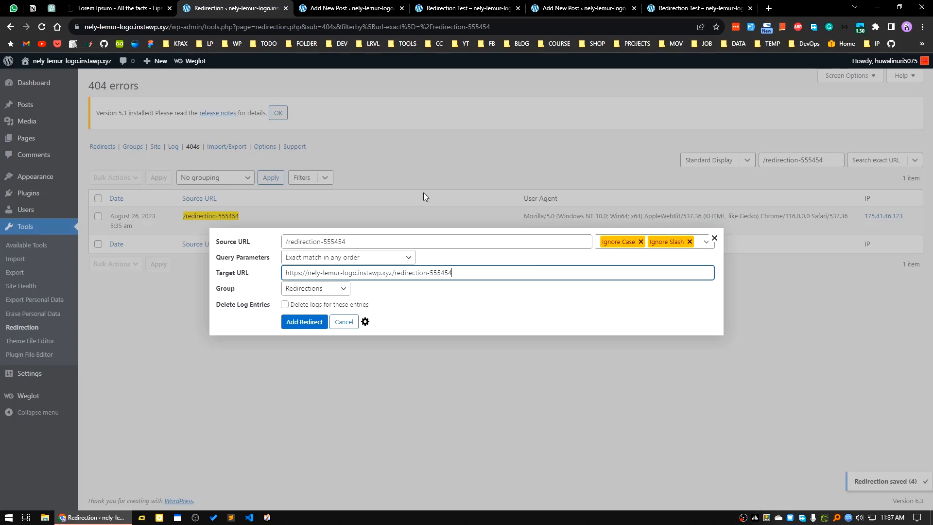
Open the list of all posts in a new browser tab and copy the Rest Test post's link address
{"action": "left_click", "coordinate": [466, 14]}
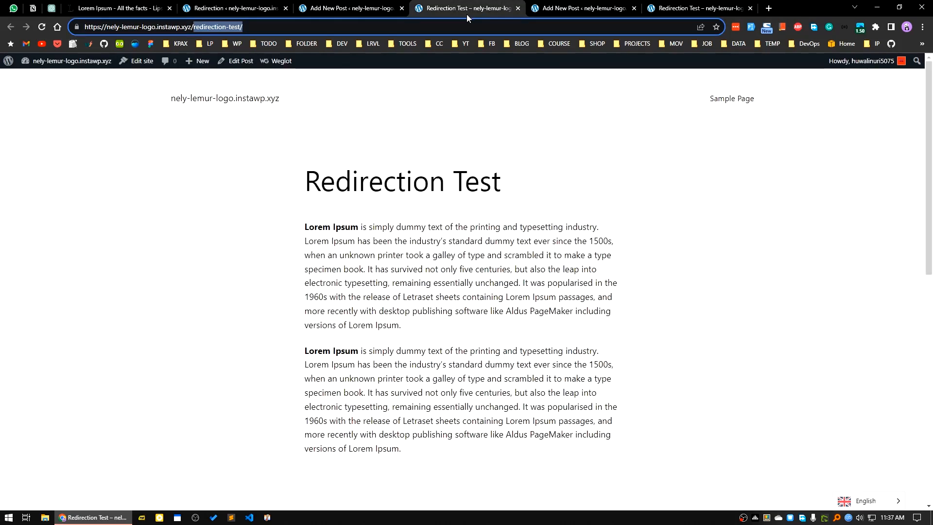
{"action": "left_click", "coordinate": [568, 4]}
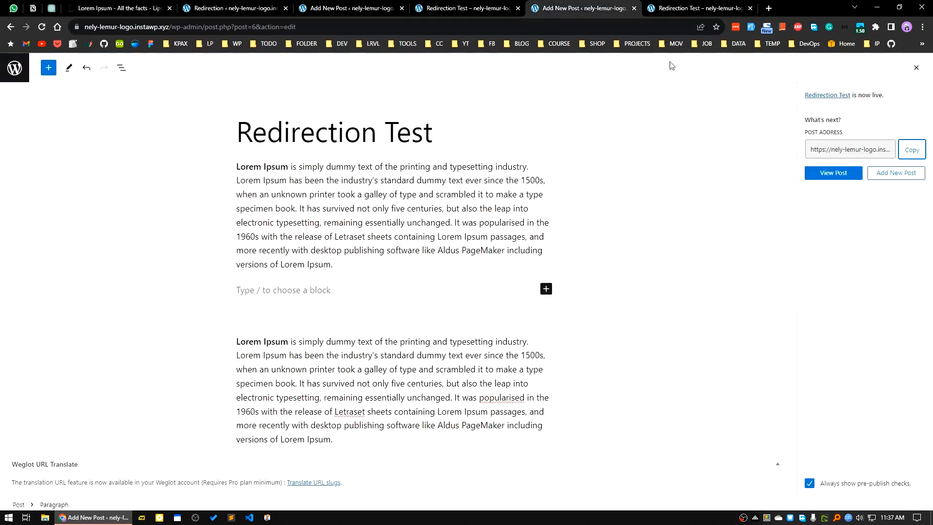
{"action": "left_click", "coordinate": [689, 6]}
{"action": "left_click", "coordinate": [619, 5]}
{"action": "left_click", "coordinate": [228, 6]}
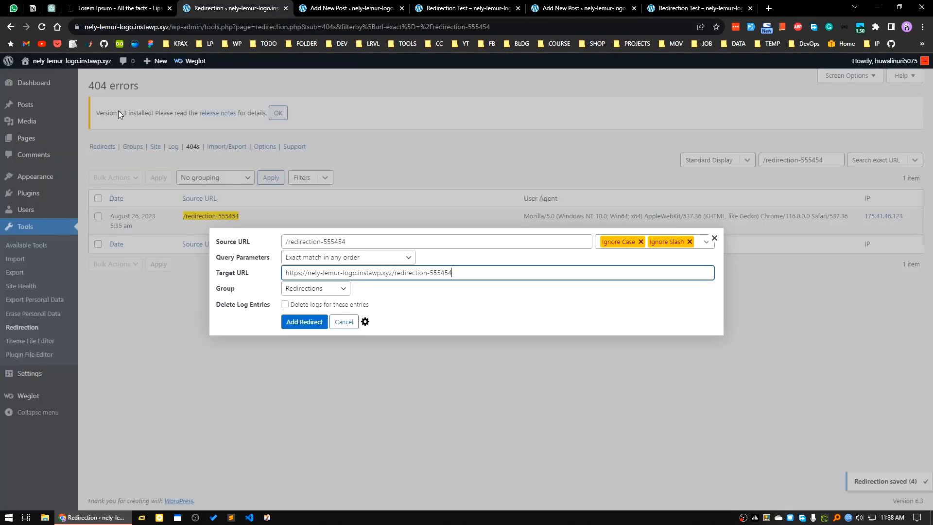
{"action": "left_click", "coordinate": [347, 11]}
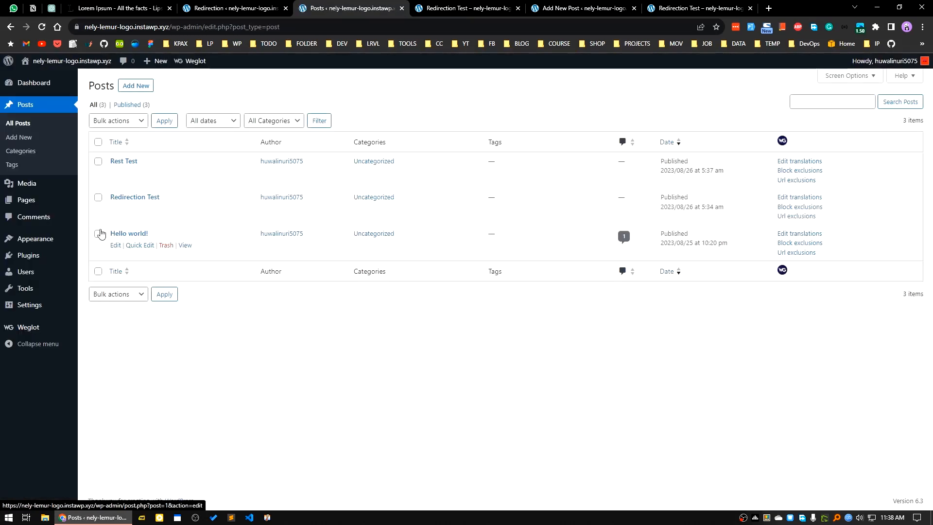
{"action": "middle_click", "coordinate": [20, 125]}
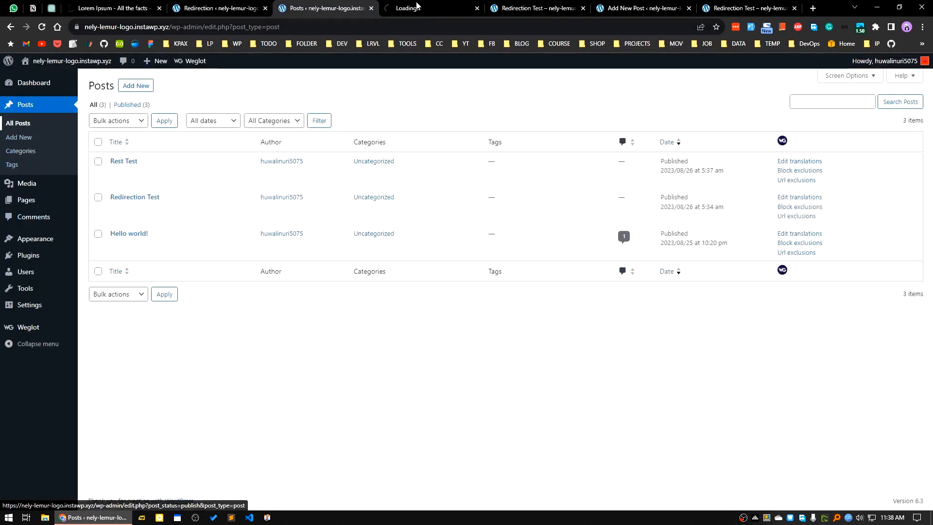
{"action": "left_click", "coordinate": [415, 7]}
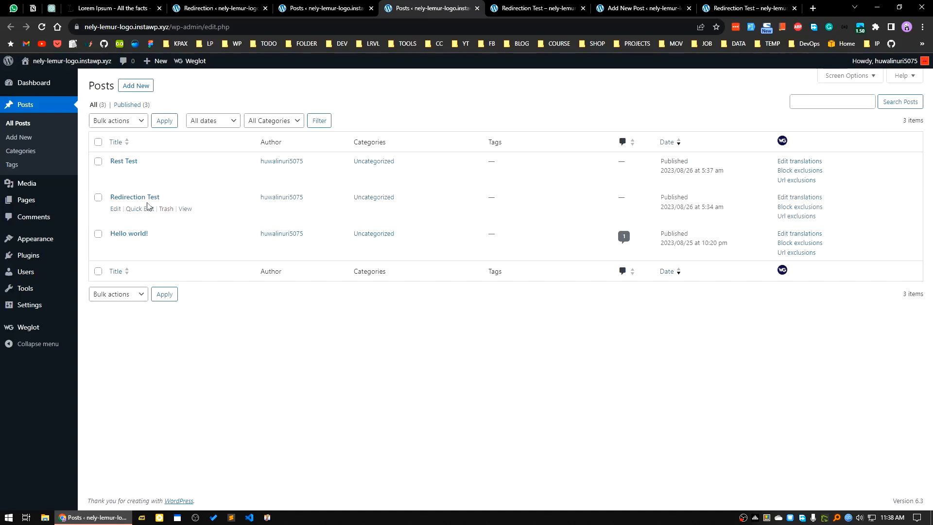
{"action": "right_click", "coordinate": [180, 175]}
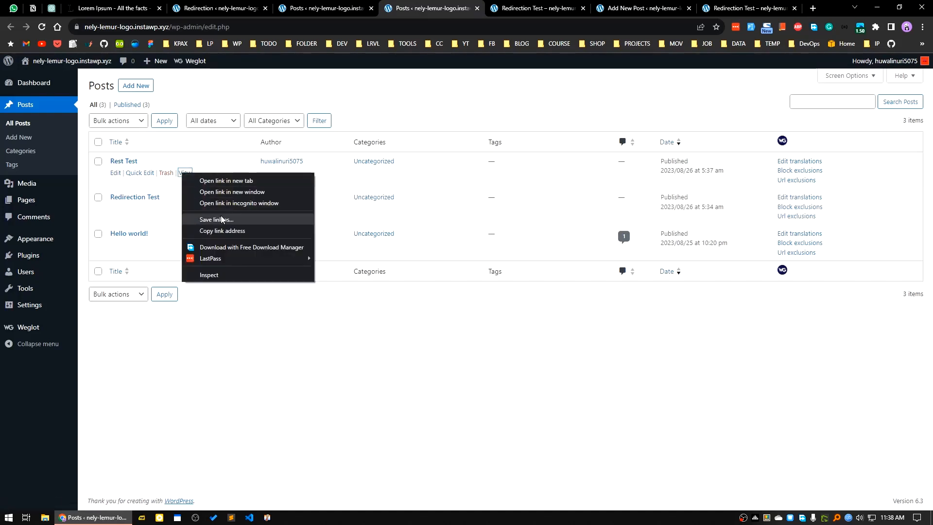
{"action": "left_click", "coordinate": [212, 232]}
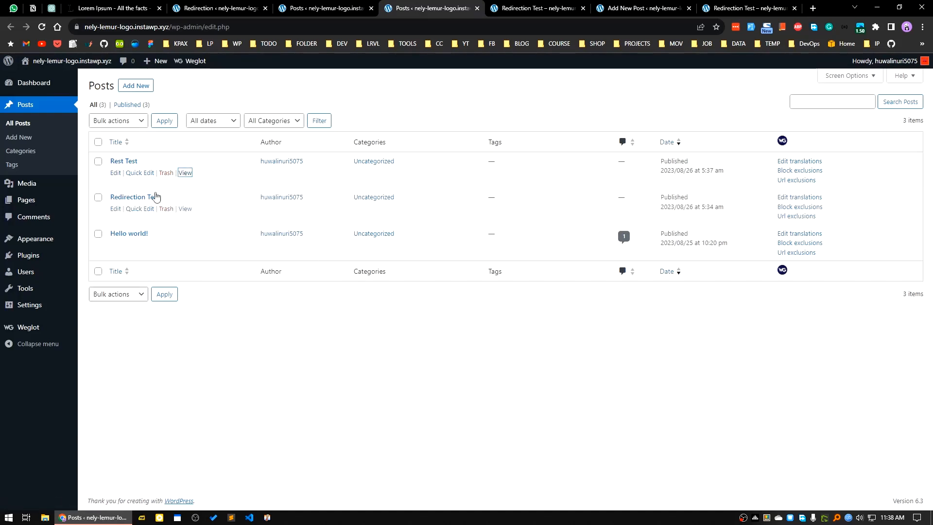
{"action": "left_click", "coordinate": [291, 6]}
{"action": "left_click", "coordinate": [228, 4]}
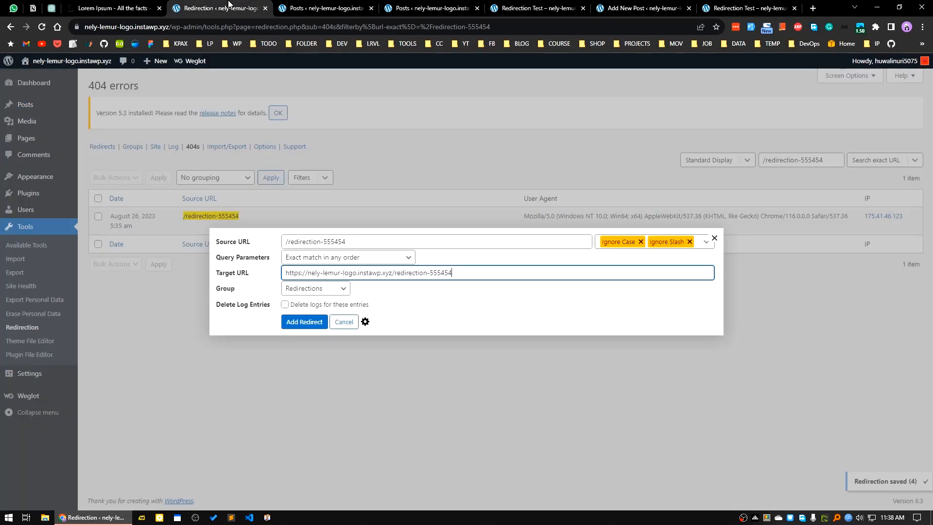
{"action": "left_click_drag", "start_coordinate": [466, 271], "coordinate": [152, 292]}
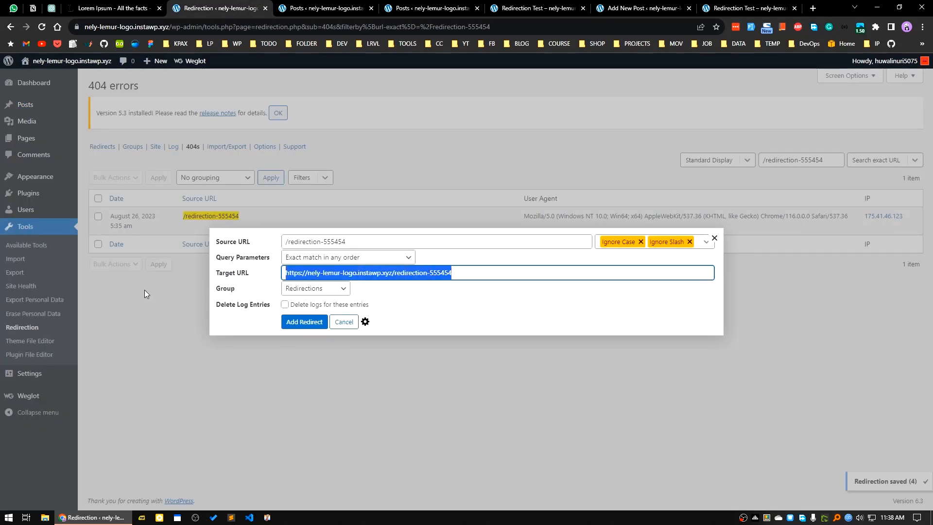
{"action": "key", "text": "ctrl+v"}
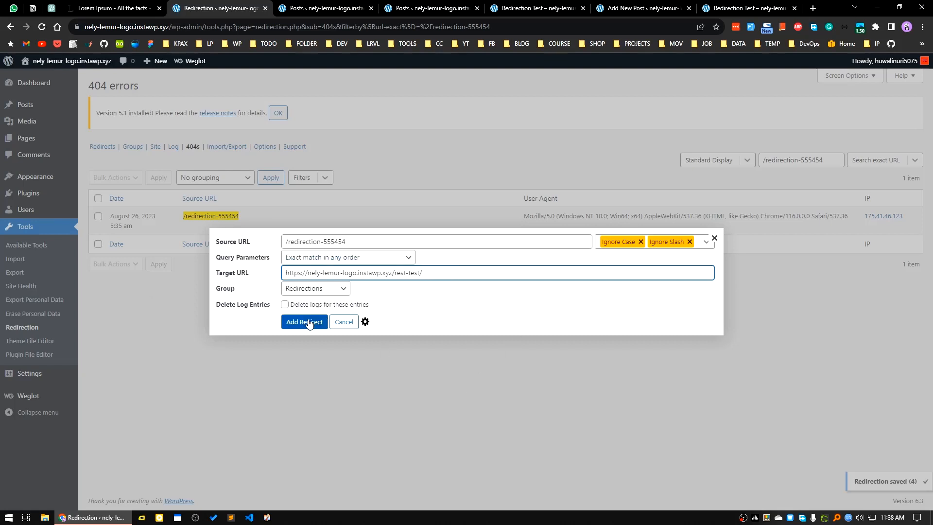
{"action": "left_click", "coordinate": [315, 288]}
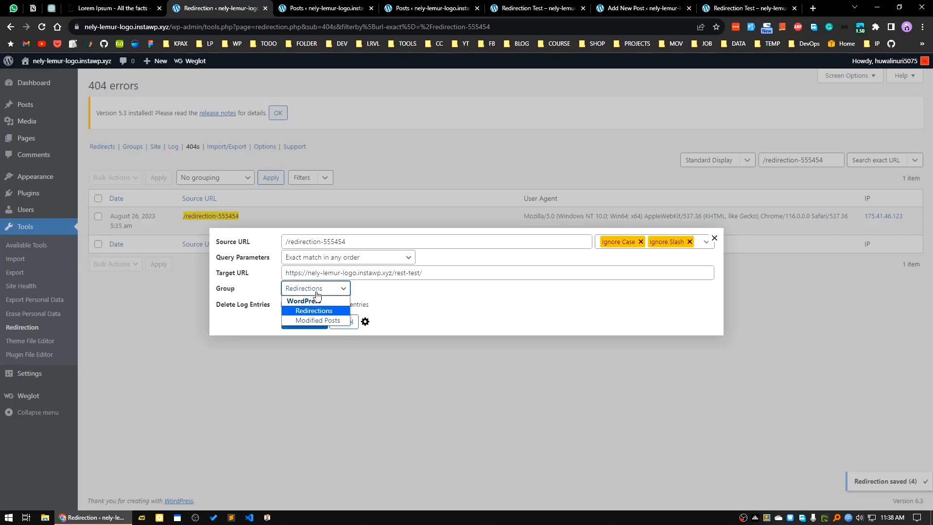
{"action": "left_click", "coordinate": [311, 310]}
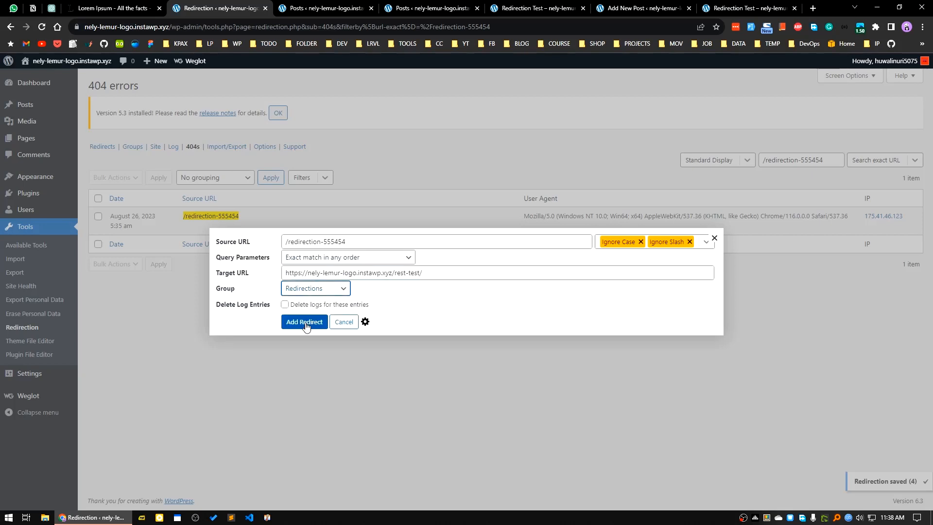
{"action": "left_click", "coordinate": [305, 322]}
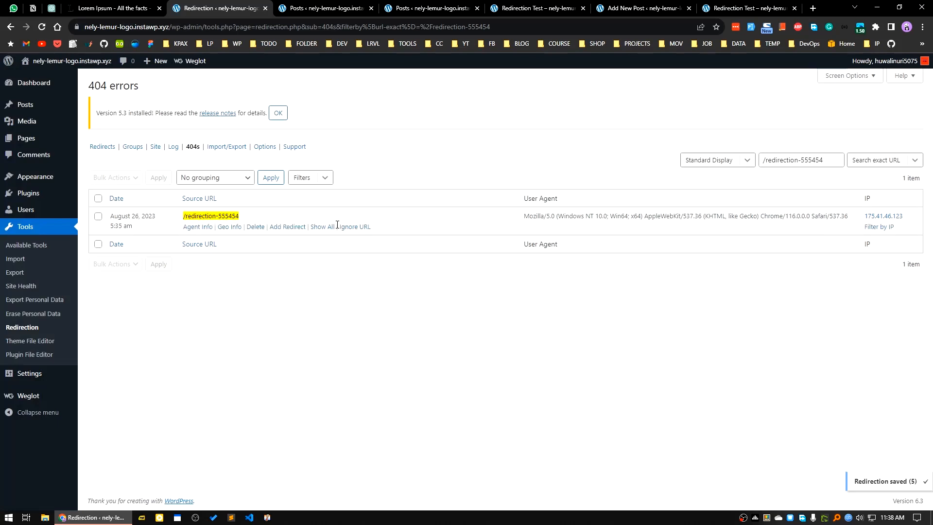
Copy the logged /redirection-555454 link address and visit it in a new incognito window to test the redirect
{"action": "right_click", "coordinate": [219, 217]}
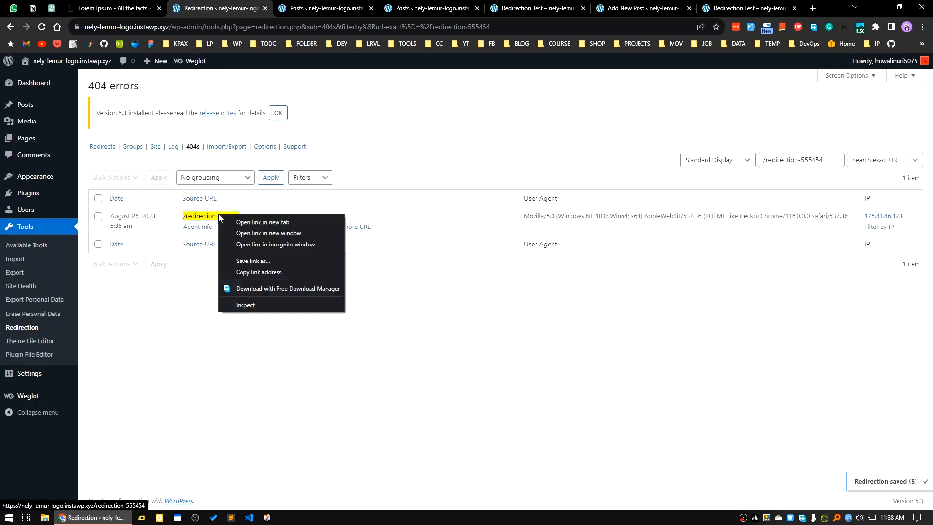
{"action": "left_click", "coordinate": [256, 270]}
{"action": "left_click", "coordinate": [922, 27]}
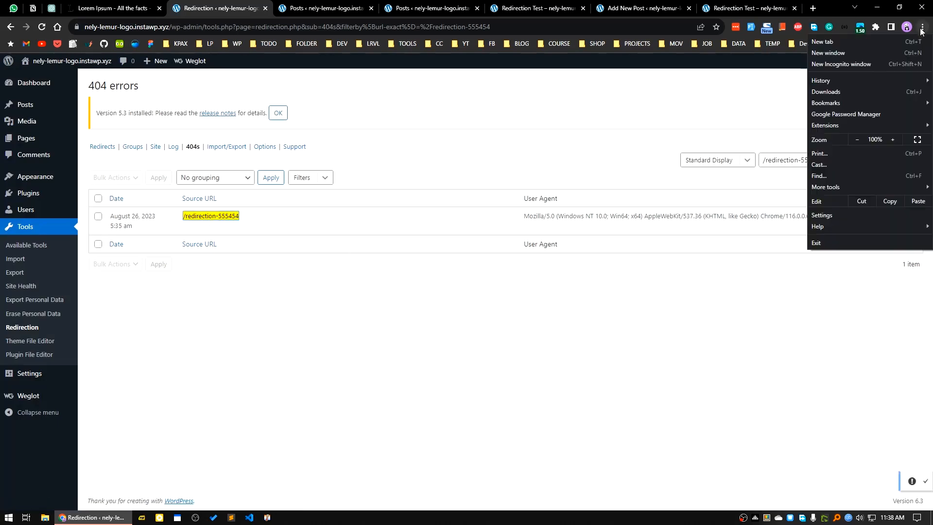
{"action": "left_click", "coordinate": [849, 63]}
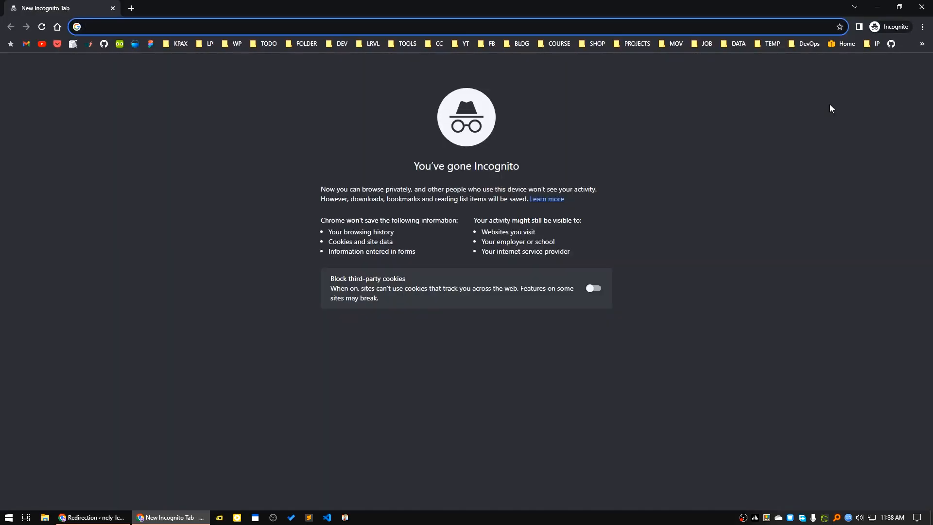
{"action": "key", "text": "ctrl+v"}
{"action": "key", "text": "Return"}
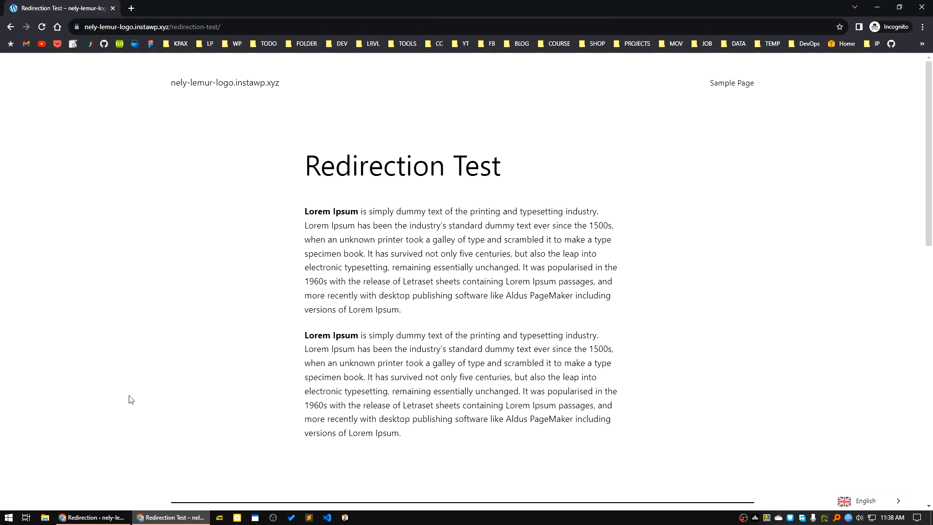
Return to the 404 error log and delete the /redirection-555454 entry
{"action": "left_click", "coordinate": [92, 516]}
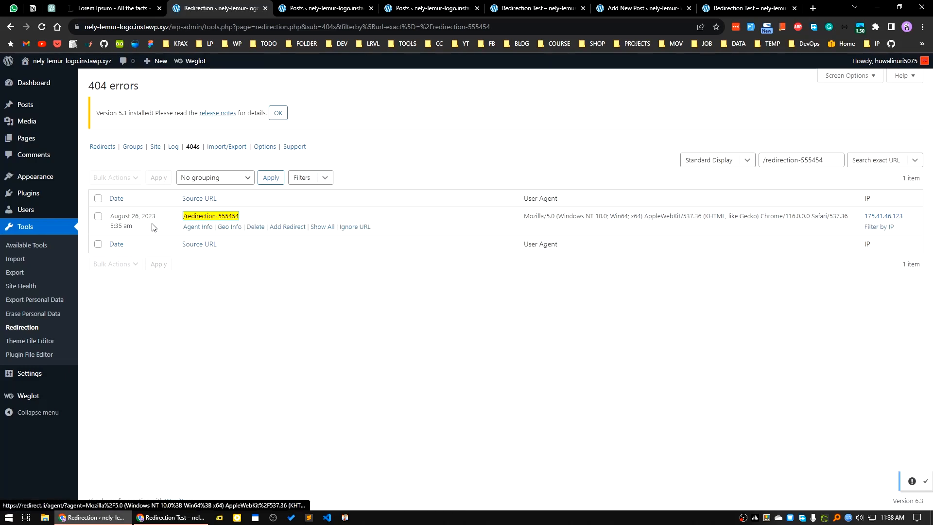
{"action": "left_click", "coordinate": [255, 227]}
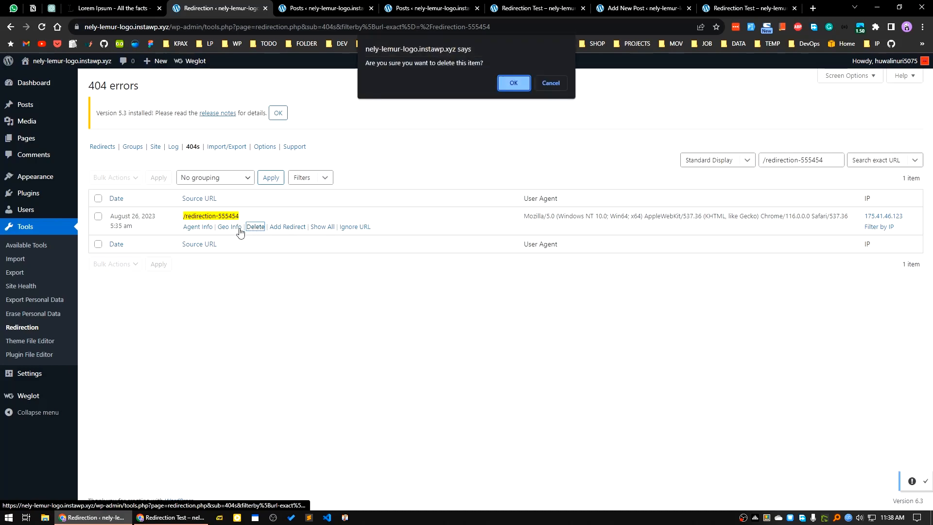
{"action": "left_click", "coordinate": [511, 83]}
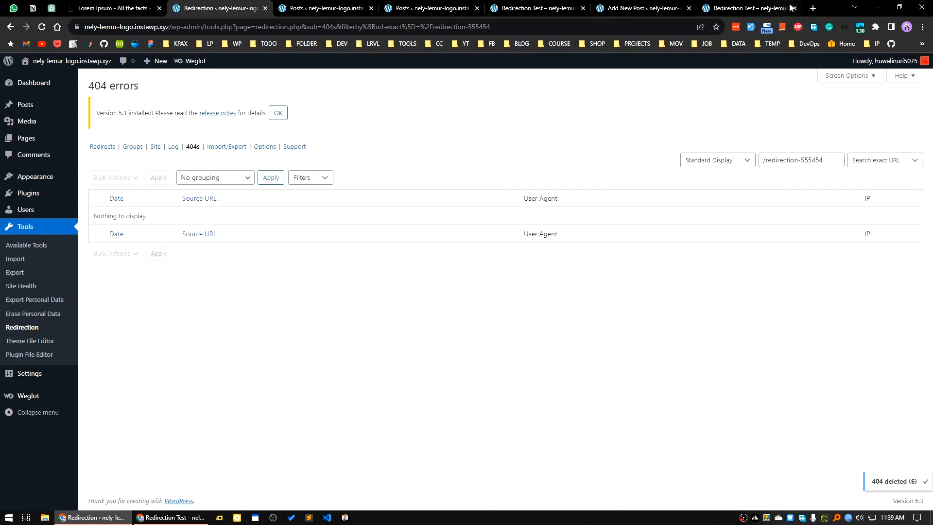
{"action": "left_click", "coordinate": [812, 9]}
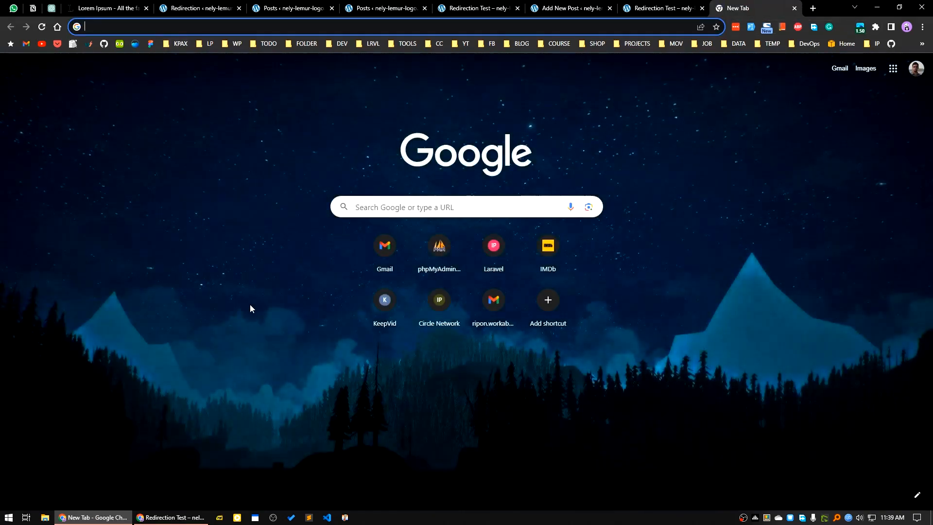
{"action": "left_click", "coordinate": [663, 8]}
{"action": "left_click_drag", "start_coordinate": [221, 27], "coordinate": [170, 28]}
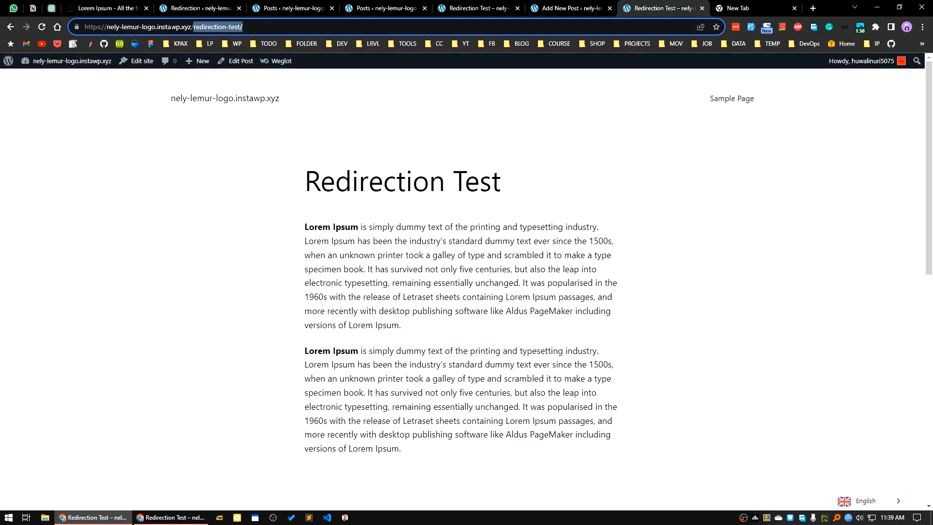
{"action": "type", "text": "abcd"}
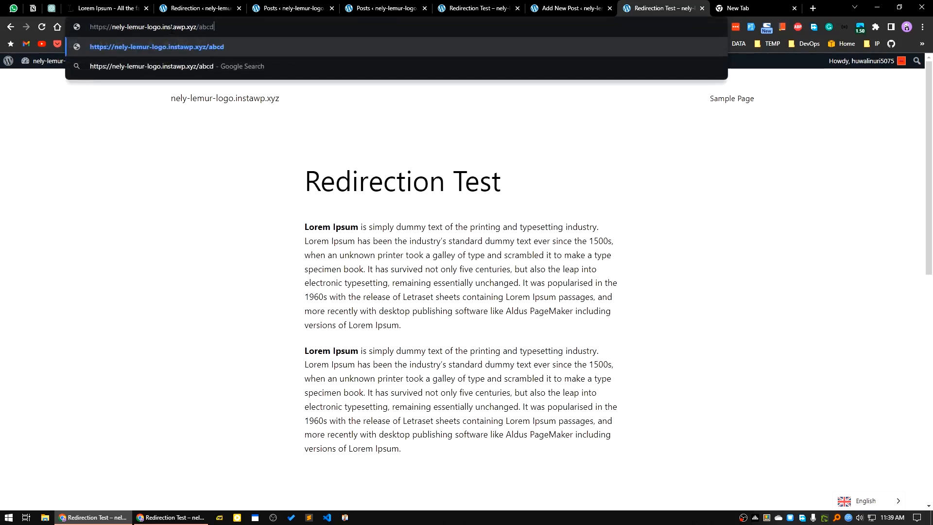
{"action": "key", "text": "Return"}
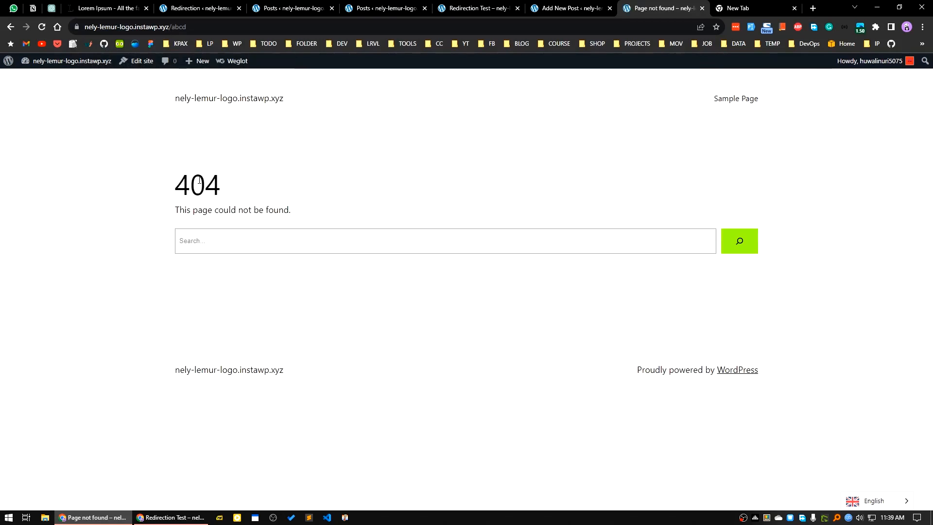
Reload the /abcd page and refresh the 404 error log, checking its grouping options and search filter for the missing entry
{"action": "left_click", "coordinate": [202, 7]}
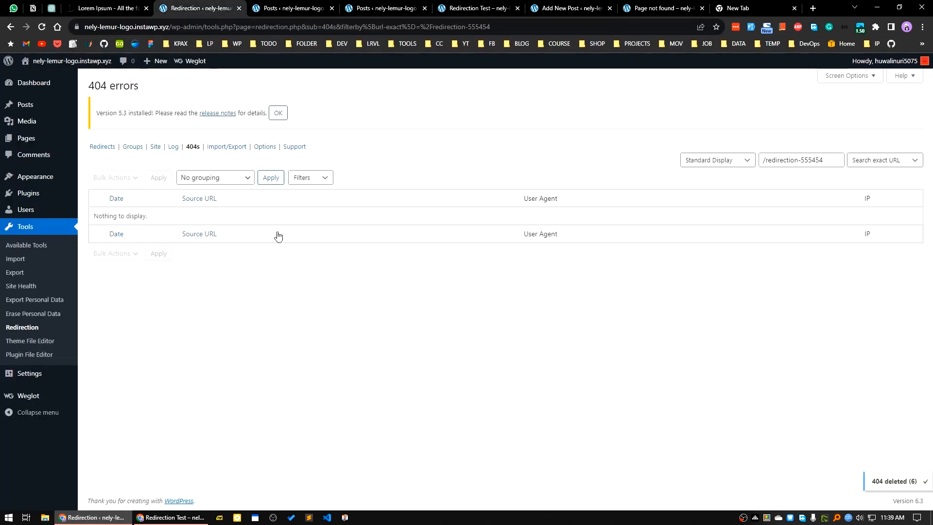
{"action": "left_click", "coordinate": [42, 28]}
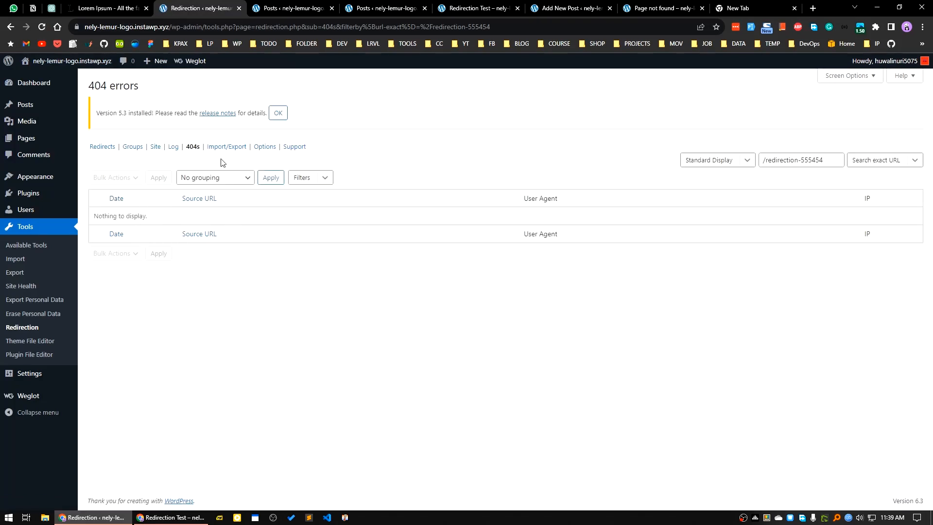
{"action": "left_click", "coordinate": [684, 4]}
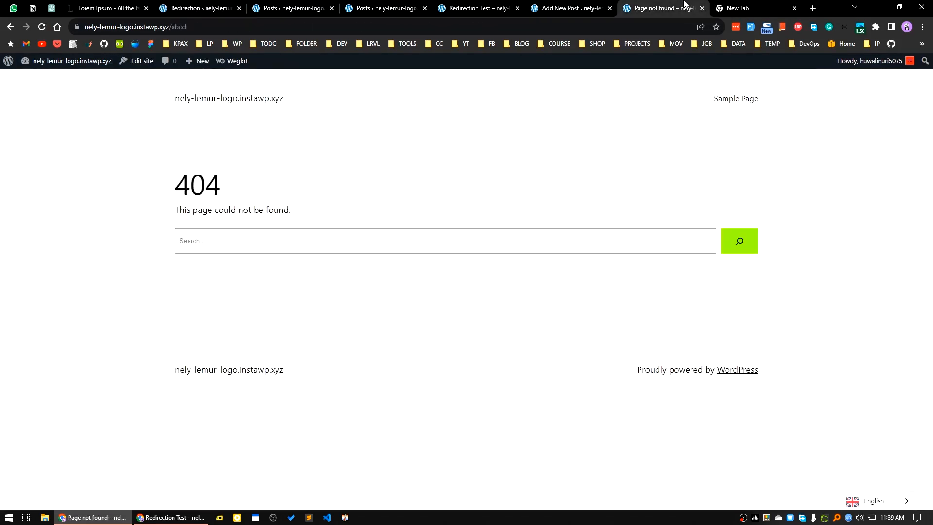
{"action": "left_click", "coordinate": [42, 27]}
{"action": "left_click", "coordinate": [202, 4]}
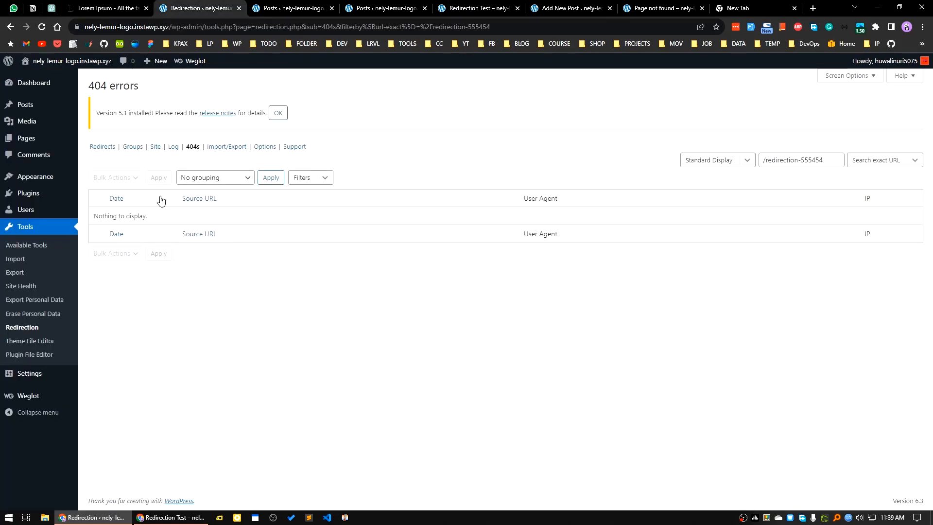
{"action": "left_click", "coordinate": [42, 27]}
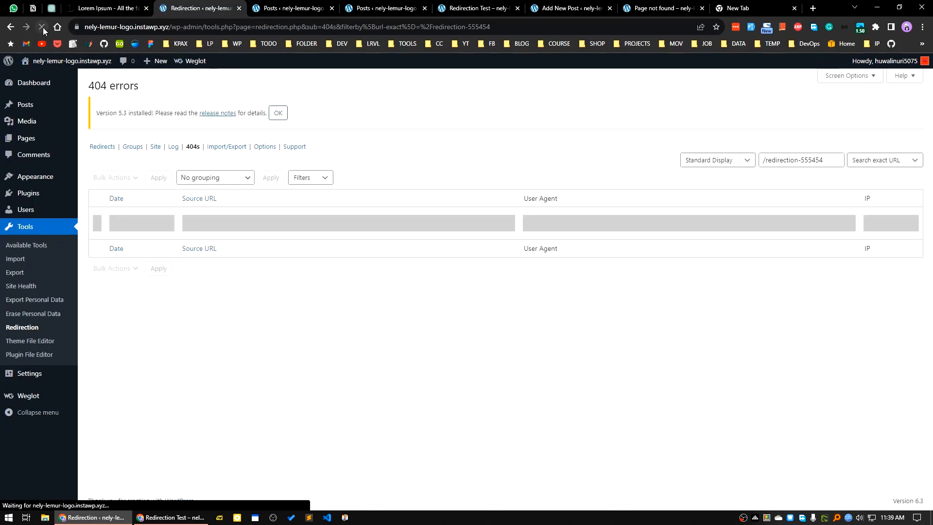
{"action": "left_click", "coordinate": [219, 179]}
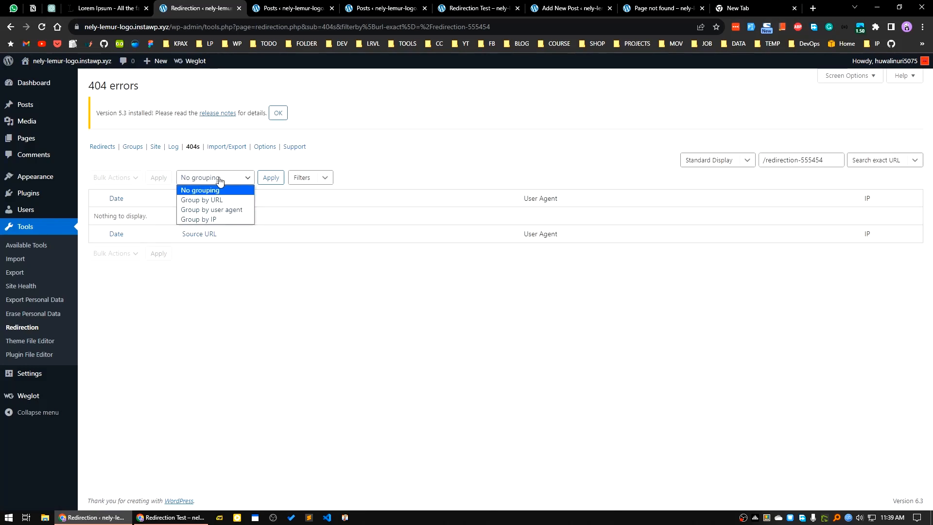
{"action": "left_click", "coordinate": [362, 346]}
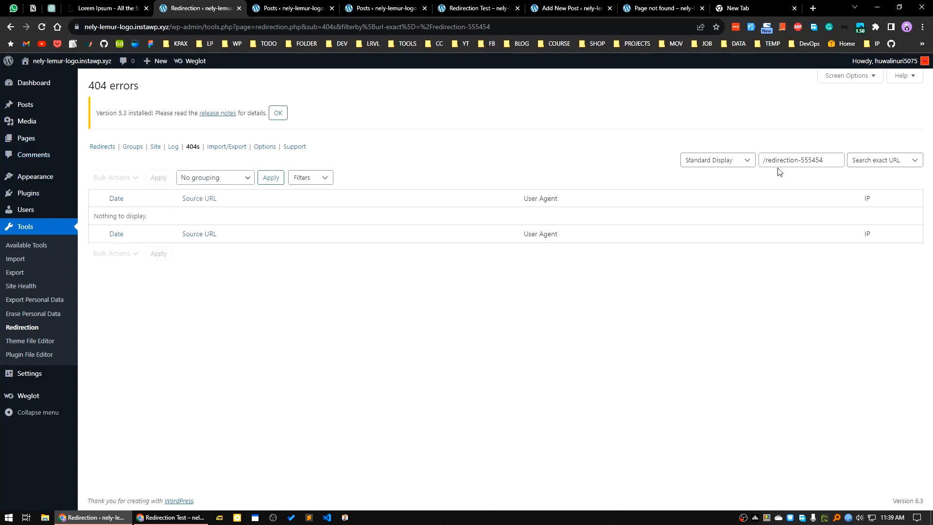
{"action": "left_click", "coordinate": [836, 160]}
{"action": "left_click", "coordinate": [43, 27]}
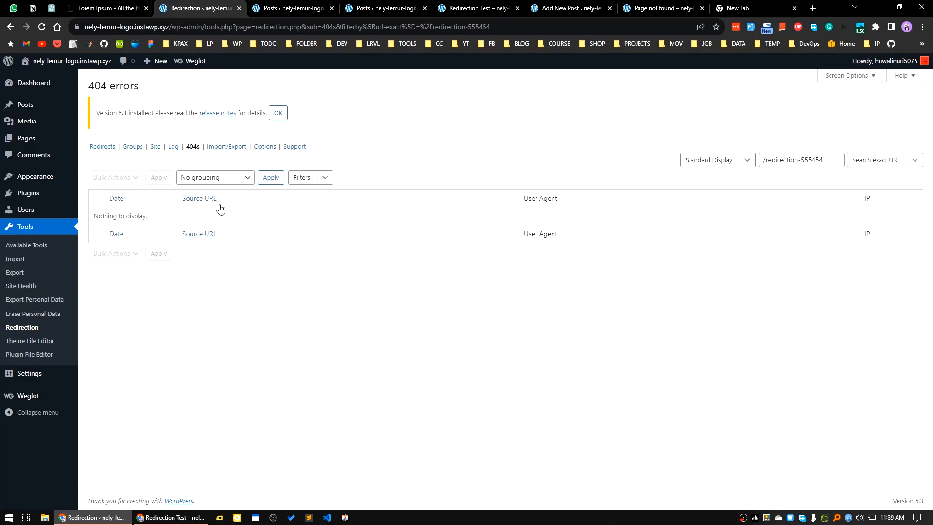
Clear the /redirection-555454 search filter and reopen the Redirection plugin's unfiltered 404 error log
{"action": "left_click", "coordinate": [193, 147]}
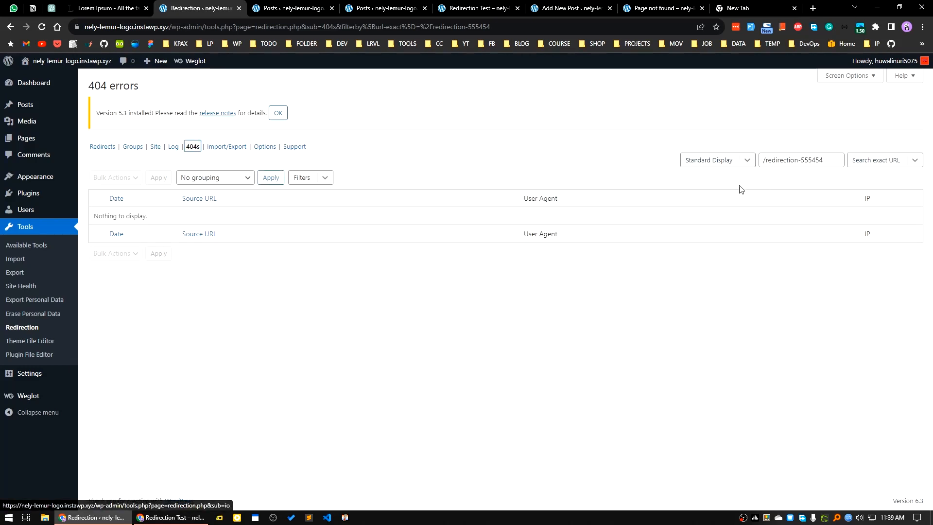
{"action": "left_click", "coordinate": [754, 164]}
{"action": "left_click", "coordinate": [804, 159]}
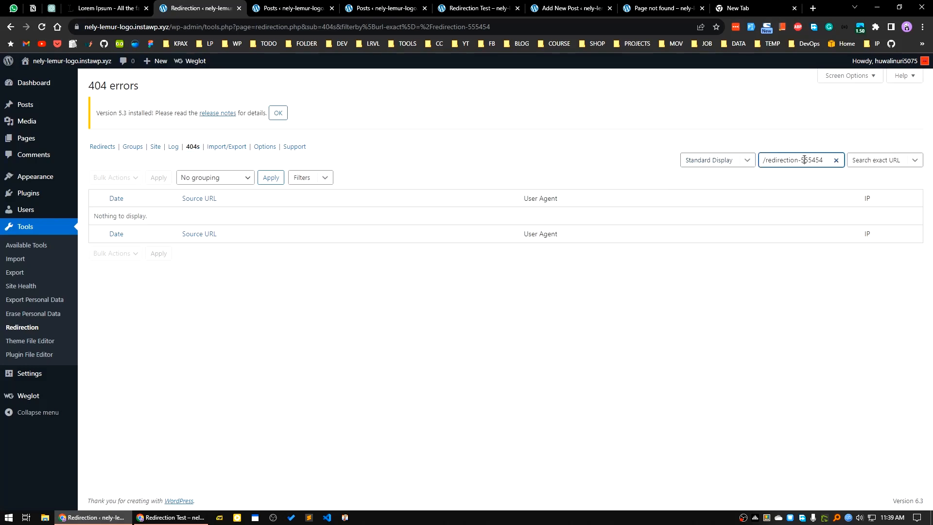
{"action": "left_click", "coordinate": [835, 161]}
{"action": "left_click", "coordinate": [823, 290]}
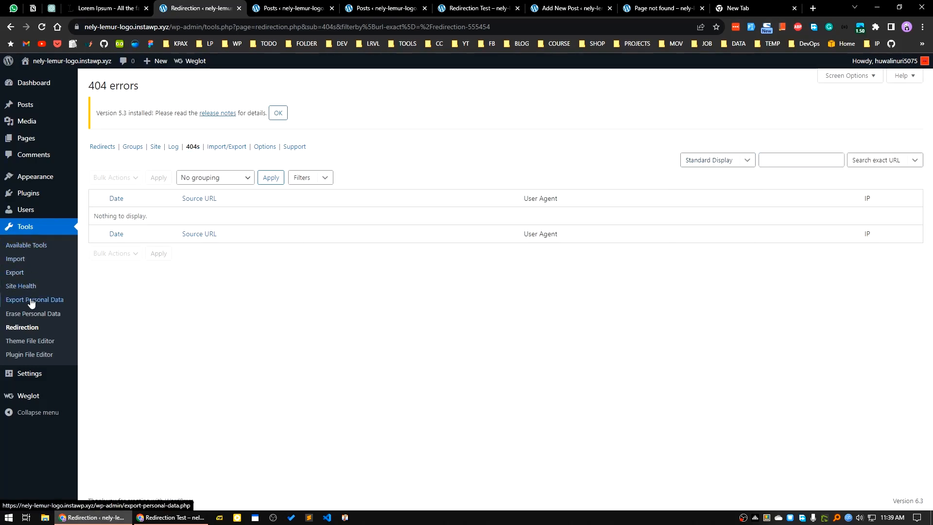
{"action": "left_click", "coordinate": [22, 327]}
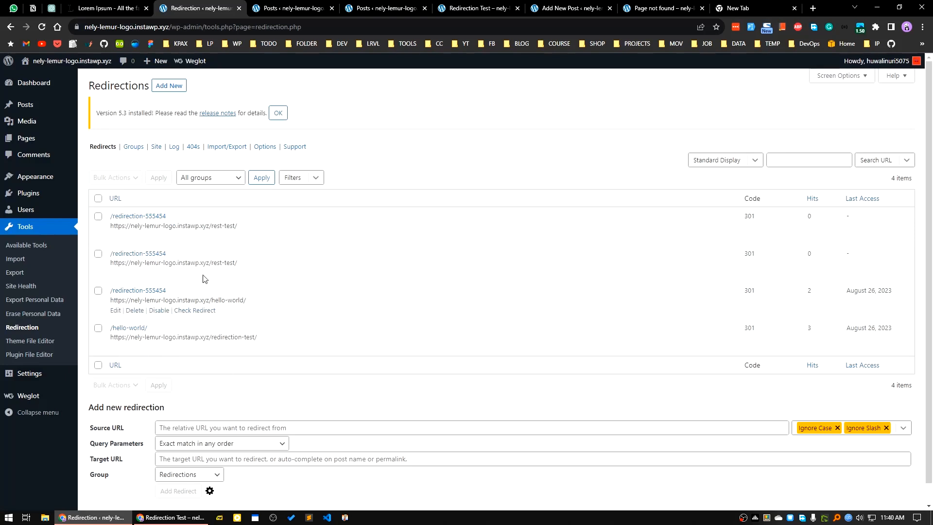
{"action": "left_click", "coordinate": [193, 146]}
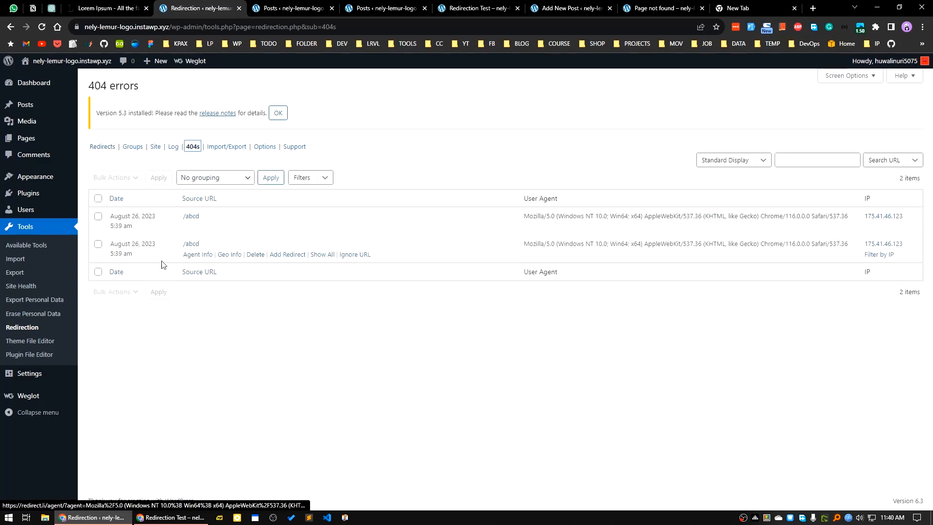
{"action": "left_click", "coordinate": [287, 255]}
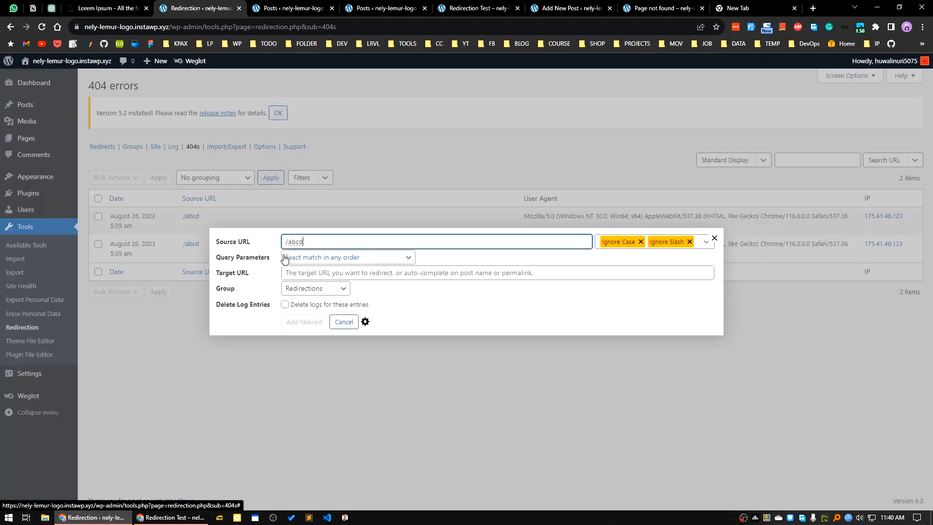
{"action": "left_click", "coordinate": [336, 274]}
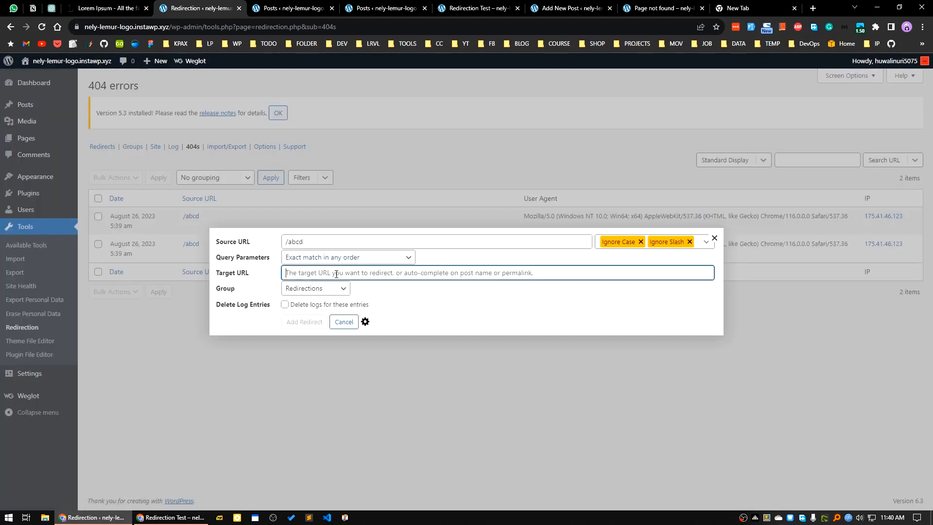
{"action": "type", "text": "https://nely-lemur-logo.instawp.xyz/redirection-555454"}
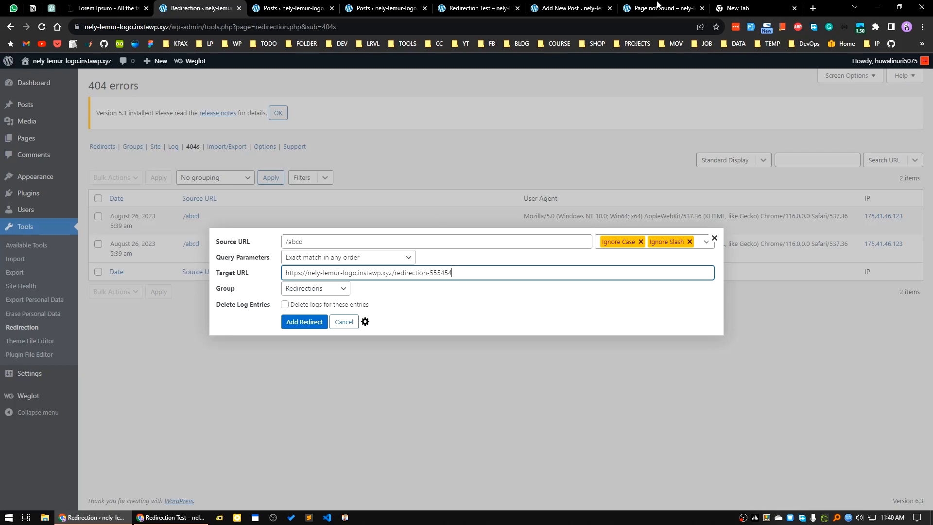
Copy the Rest Test post's link address from the list of all posts
{"action": "left_click", "coordinate": [602, 5]}
{"action": "left_click", "coordinate": [408, 3]}
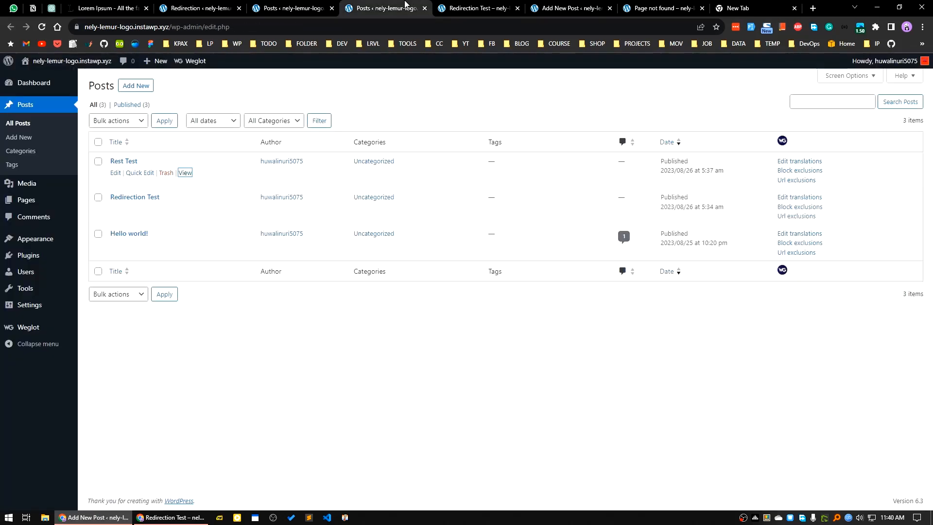
{"action": "left_click", "coordinate": [441, 4]}
{"action": "left_click", "coordinate": [321, 4]}
{"action": "mouse_move", "coordinate": [146, 166]}
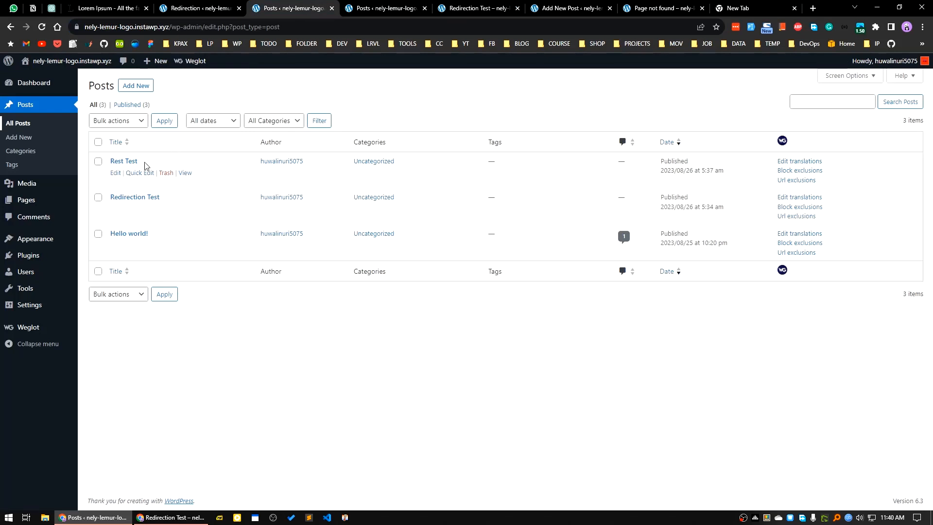
{"action": "right_click", "coordinate": [184, 176]}
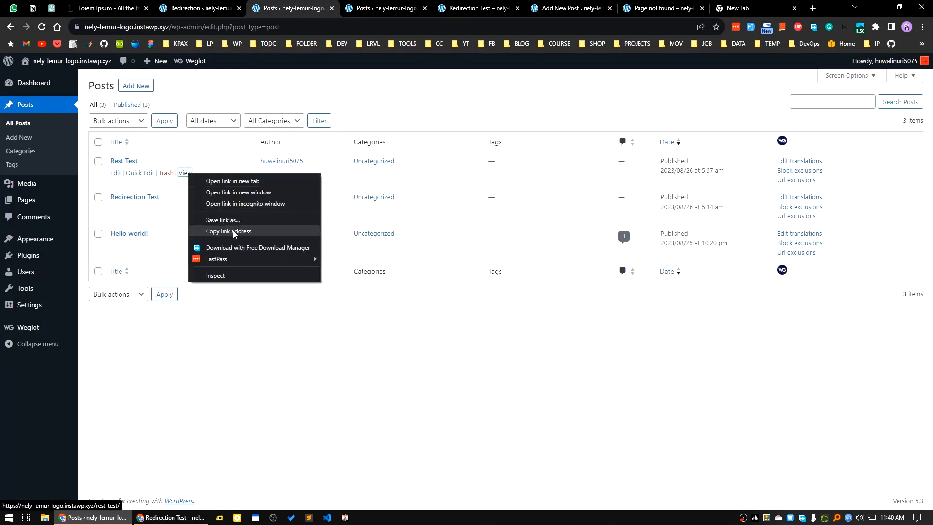
{"action": "left_click", "coordinate": [214, 229]}
{"action": "key", "text": "ctrl+Page_Up"}
{"action": "left_click_drag", "start_coordinate": [451, 273], "coordinate": [209, 273]}
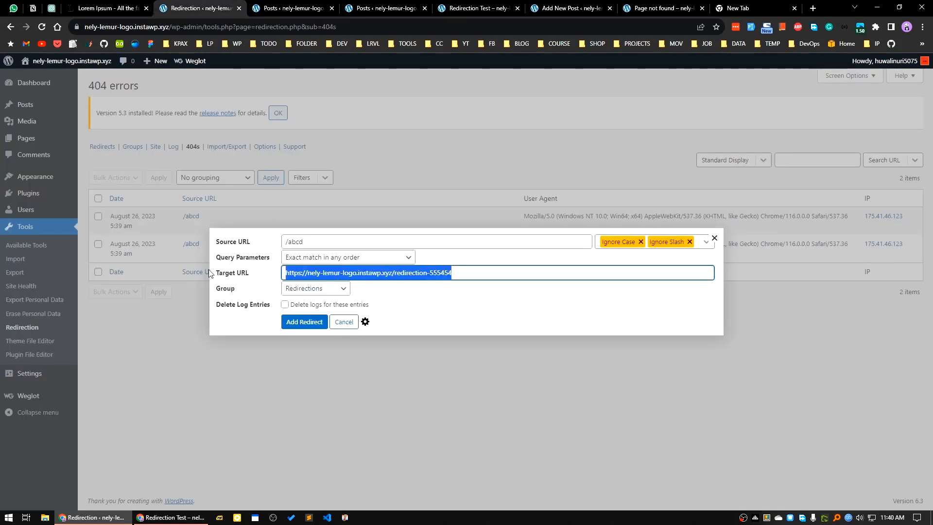
{"action": "key", "text": "ctrl+v"}
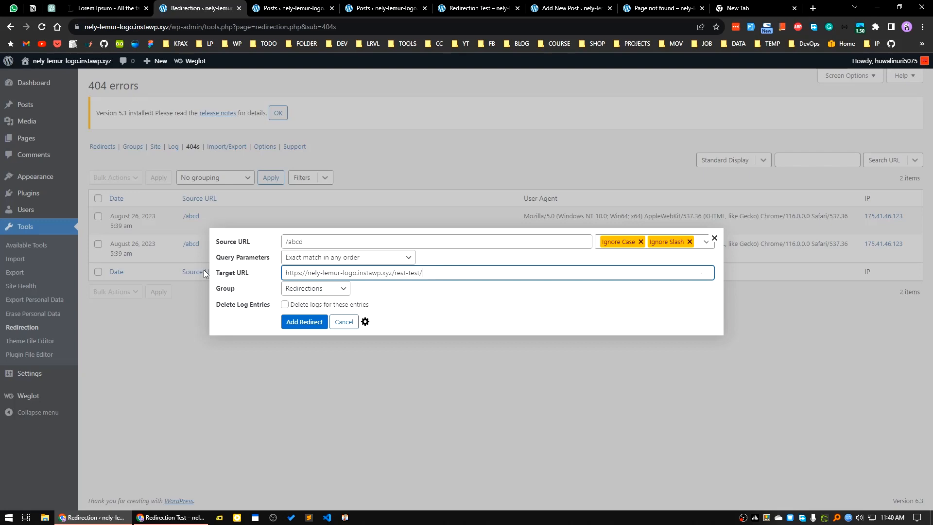
{"action": "left_click", "coordinate": [306, 323]}
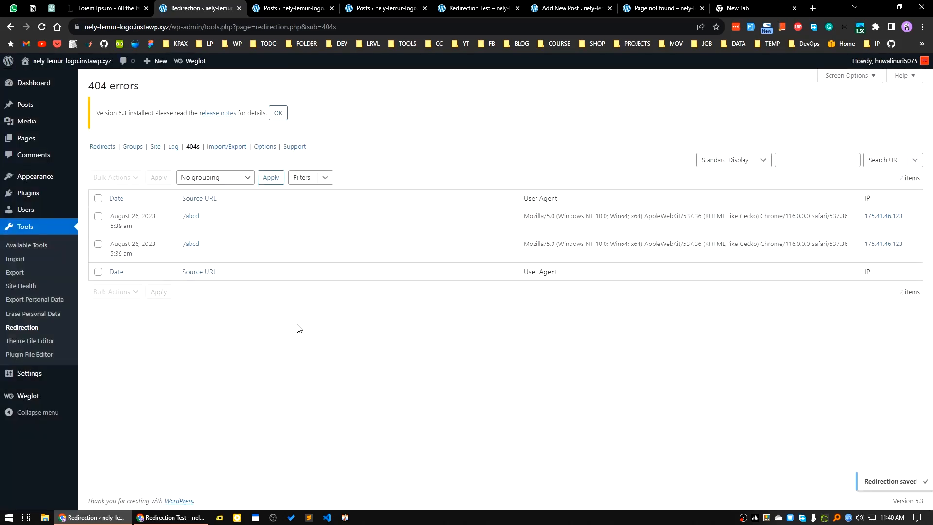
{"action": "left_click", "coordinate": [170, 517]}
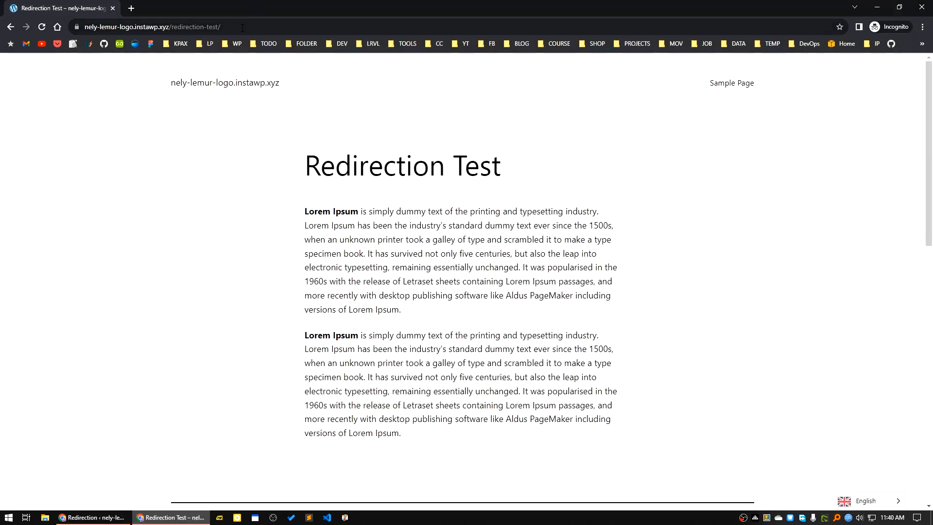
{"action": "left_click_drag", "start_coordinate": [221, 27], "coordinate": [171, 27]}
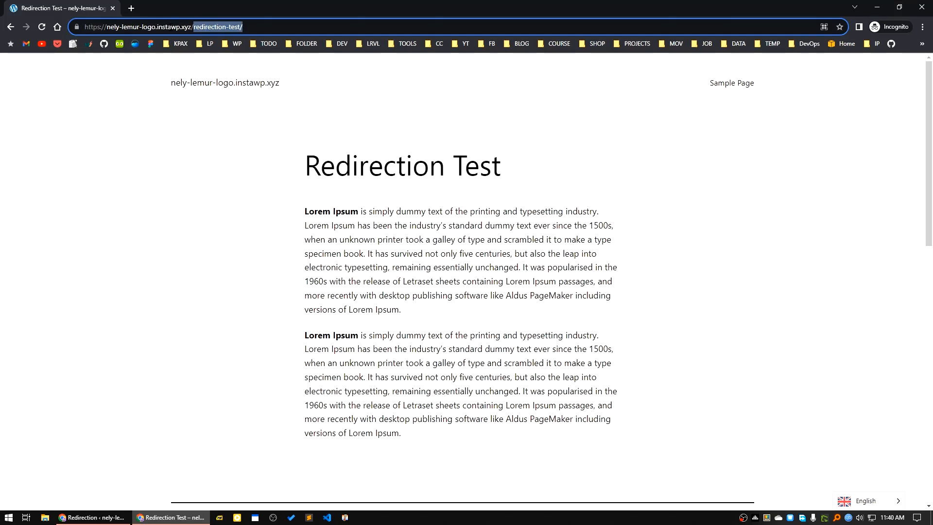
{"action": "type", "text": "abcd"}
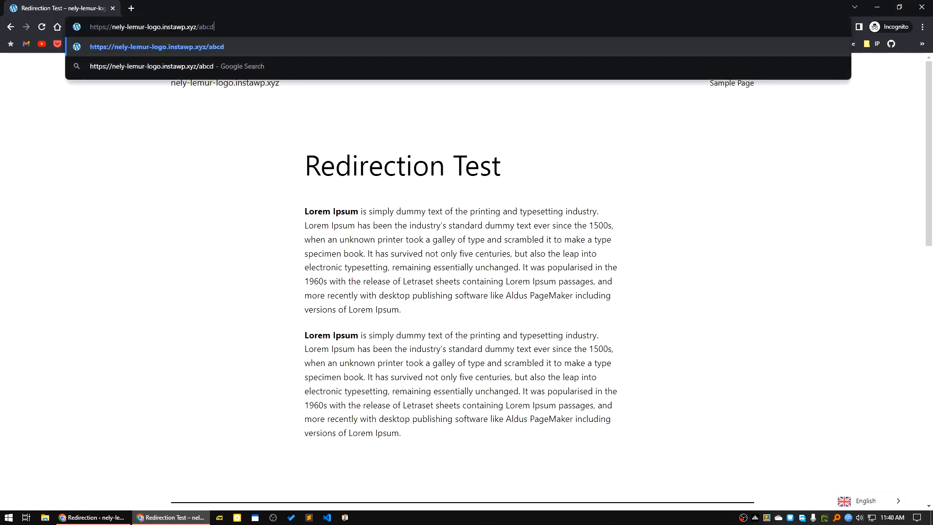
{"action": "key", "text": "Return"}
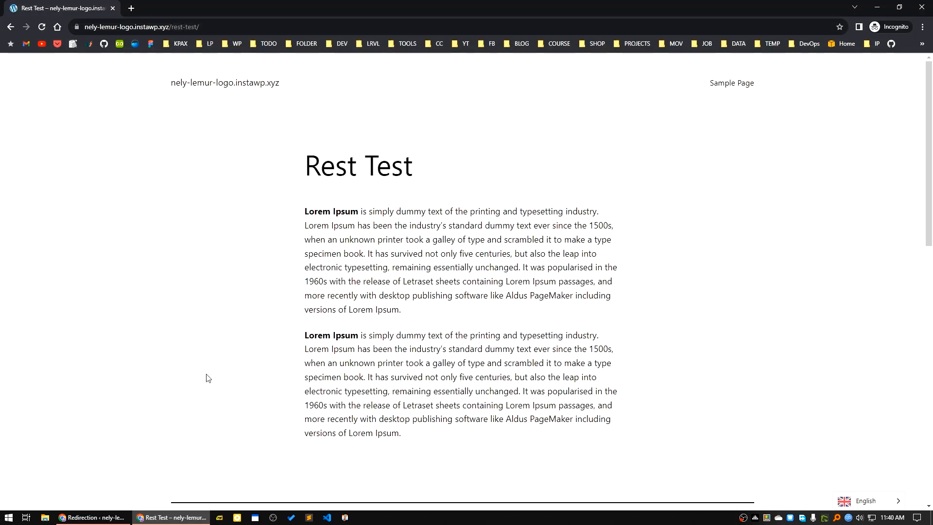
Return to the Redirection plugin and review the /abcd redirect in the redirects list and its entries in the 404 error log
{"action": "left_click", "coordinate": [92, 517]}
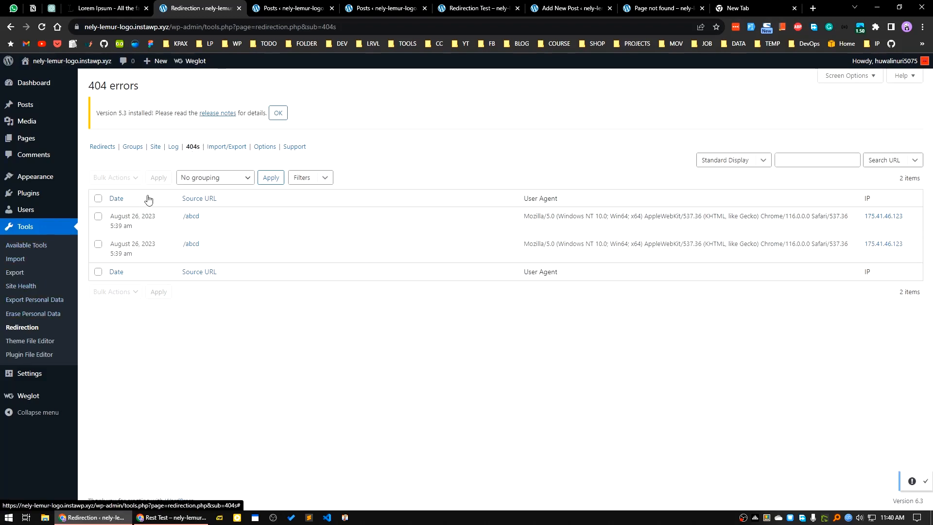
{"action": "left_click", "coordinate": [19, 332]}
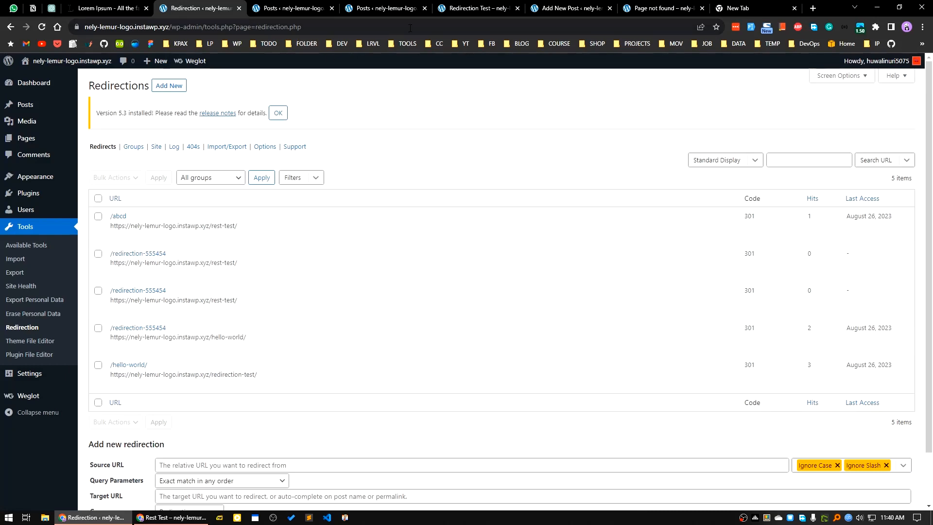
{"action": "key", "text": "ctrl+l"}
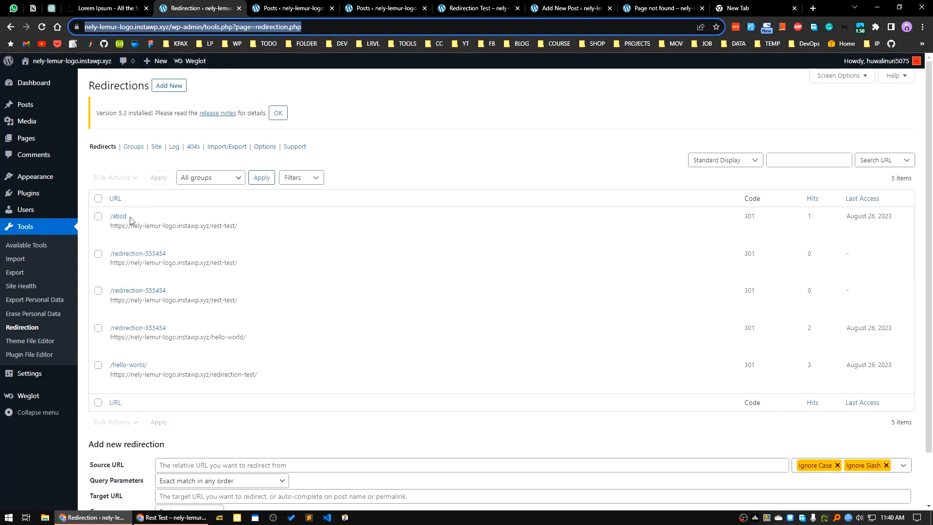
{"action": "left_click", "coordinate": [193, 147]}
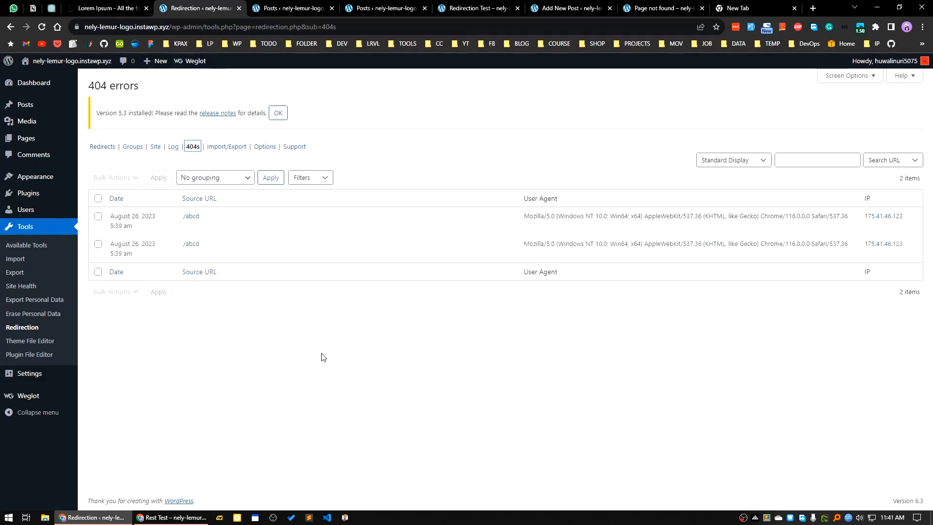